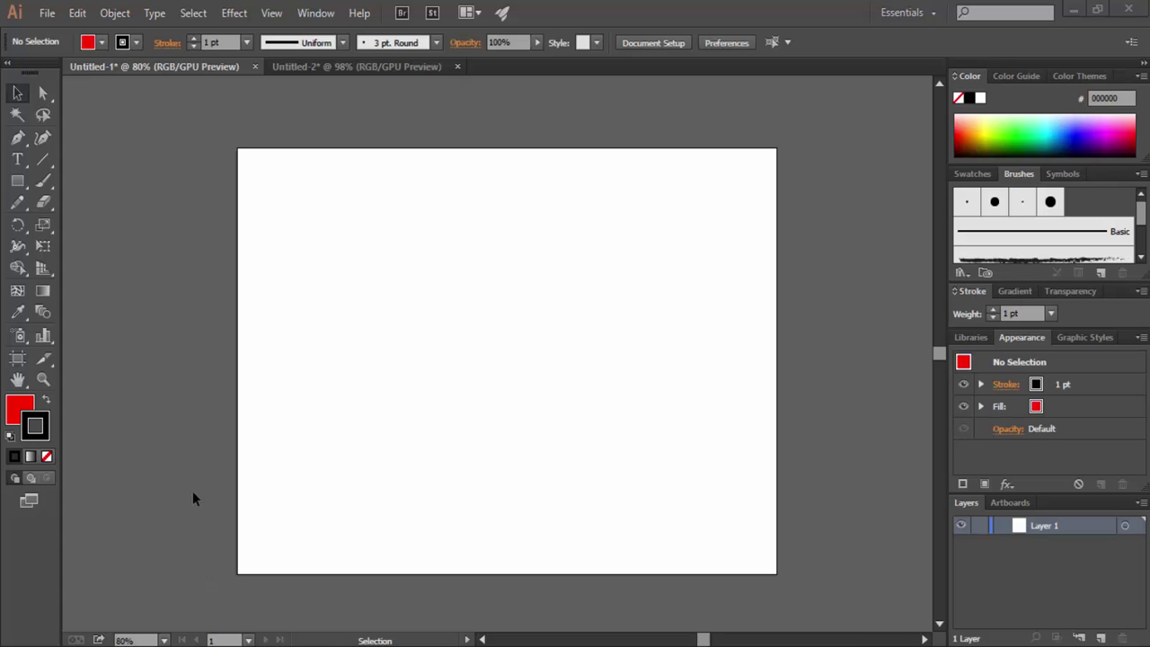
Step: In Document Setup, keep units on Points and enter editing mode for the 800 × 600 pt artboard
{"action": "left_click", "coordinate": [56, 11]}
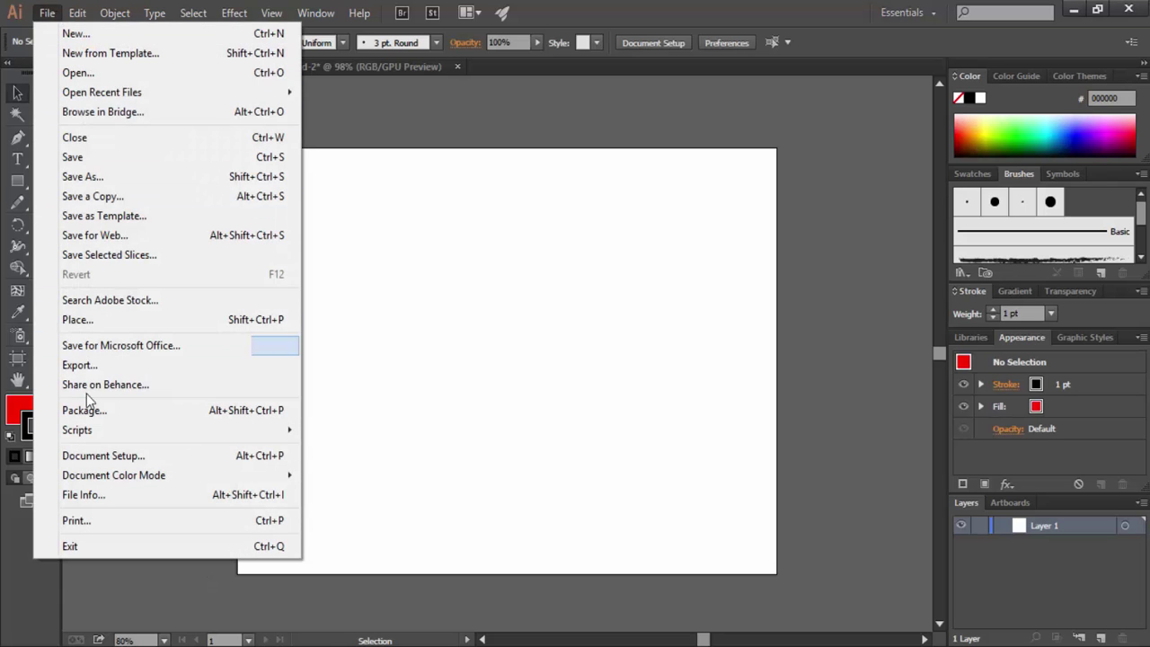
{"action": "left_click", "coordinate": [93, 459]}
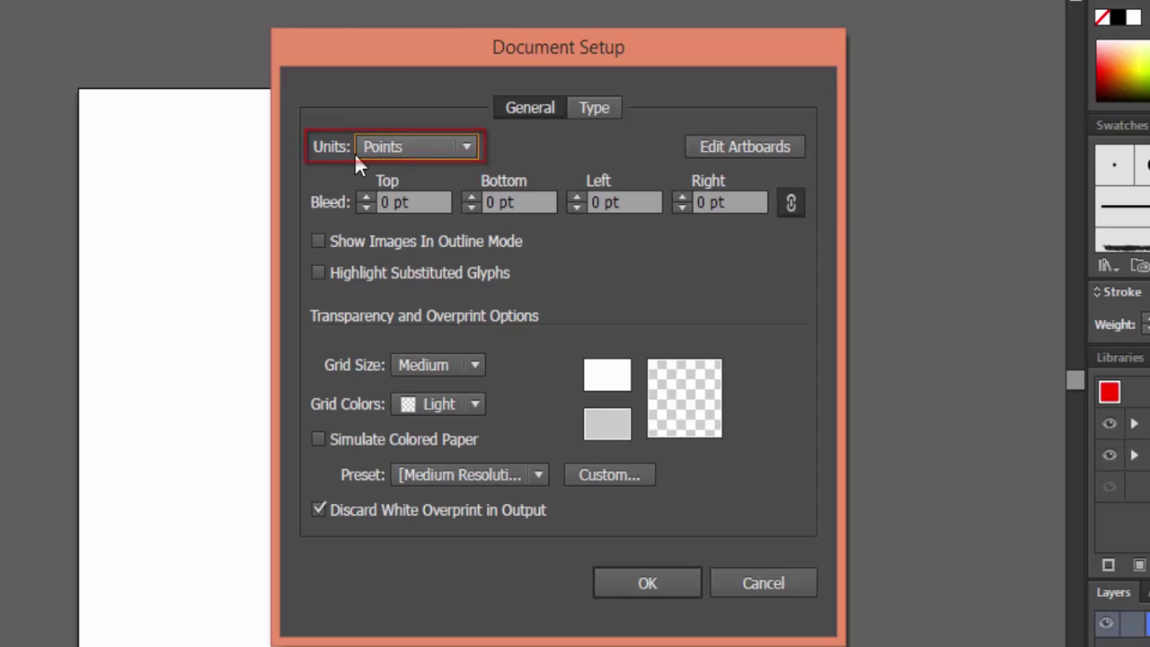
{"action": "left_click", "coordinate": [469, 152]}
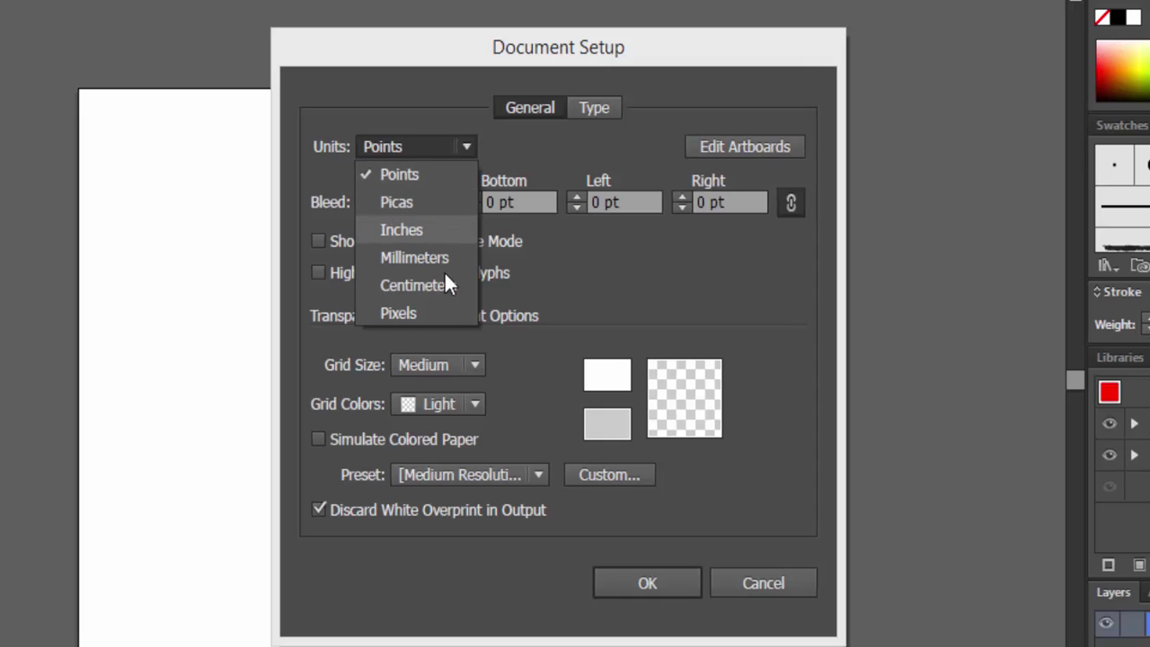
{"action": "left_click", "coordinate": [525, 160]}
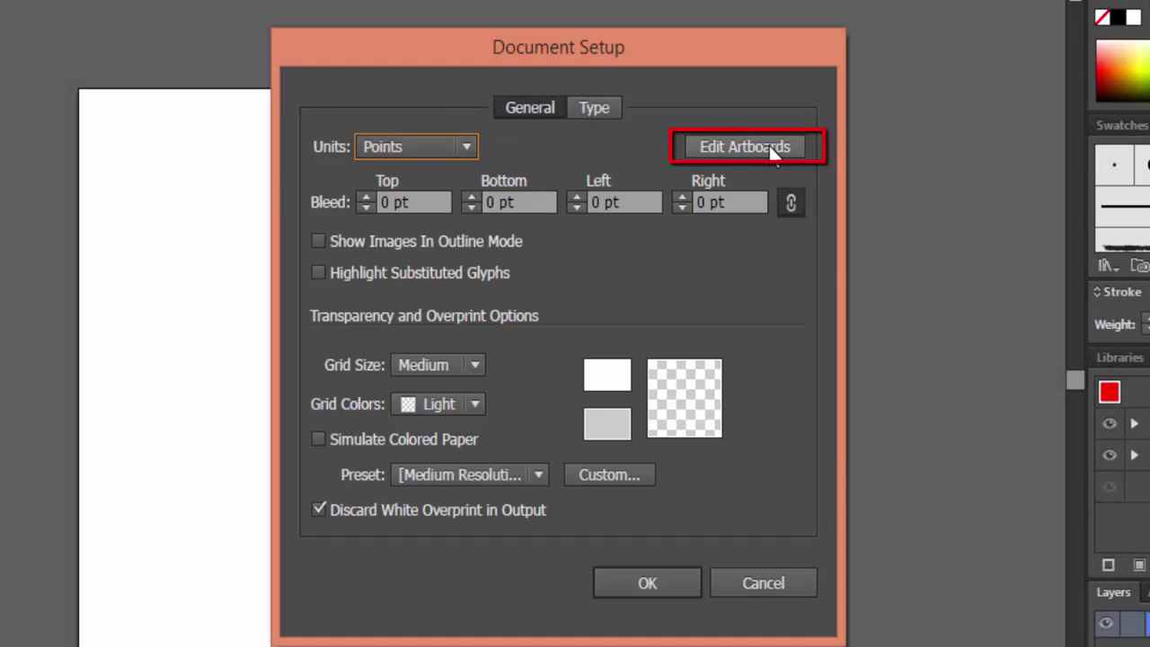
{"action": "left_click", "coordinate": [770, 149]}
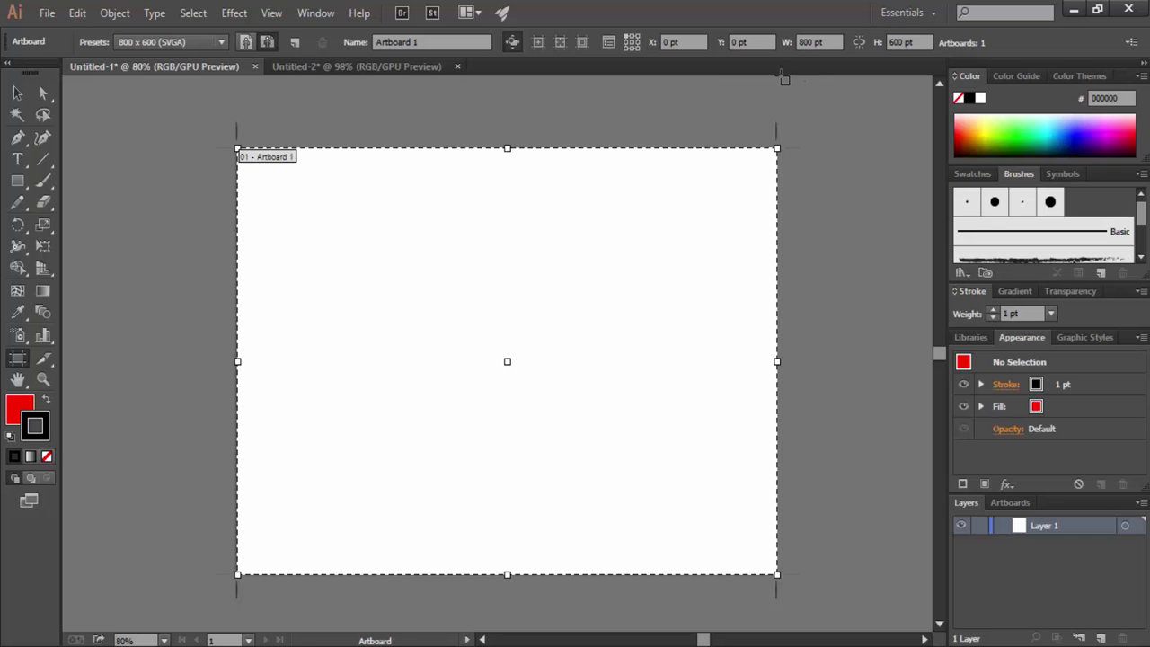
Step: Browse the artboard size presets without picking one, then exit artboard editing with Escape
{"action": "left_click", "coordinate": [221, 42]}
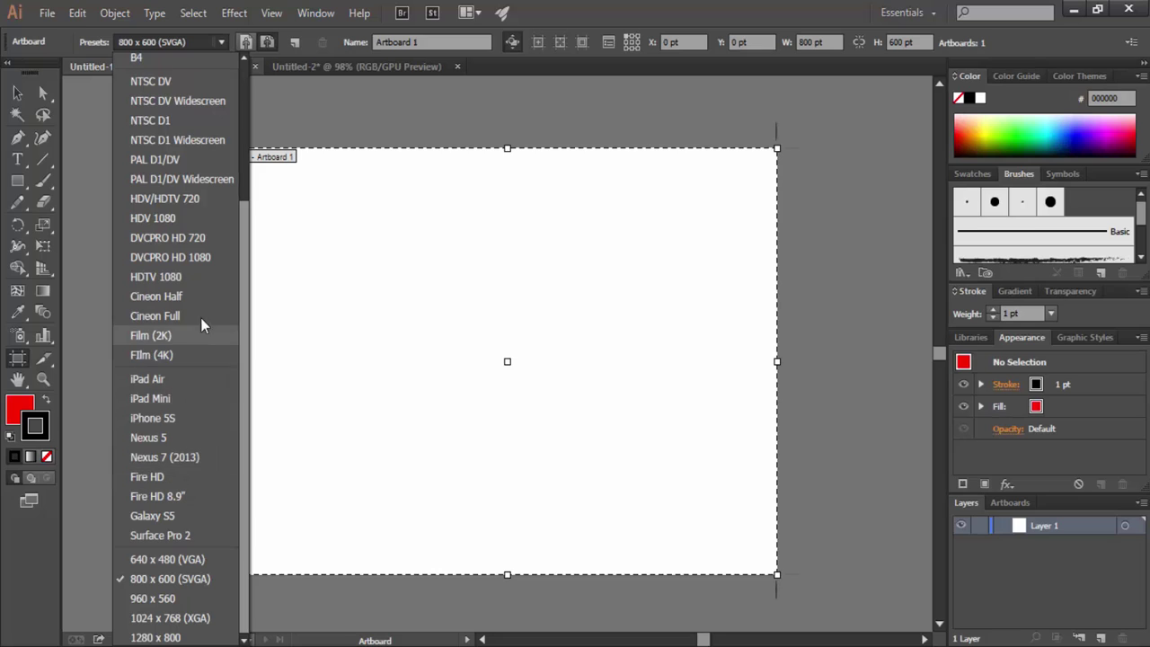
{"action": "scroll", "coordinate": [200, 317], "scroll_direction": "up", "scroll_amount": 3}
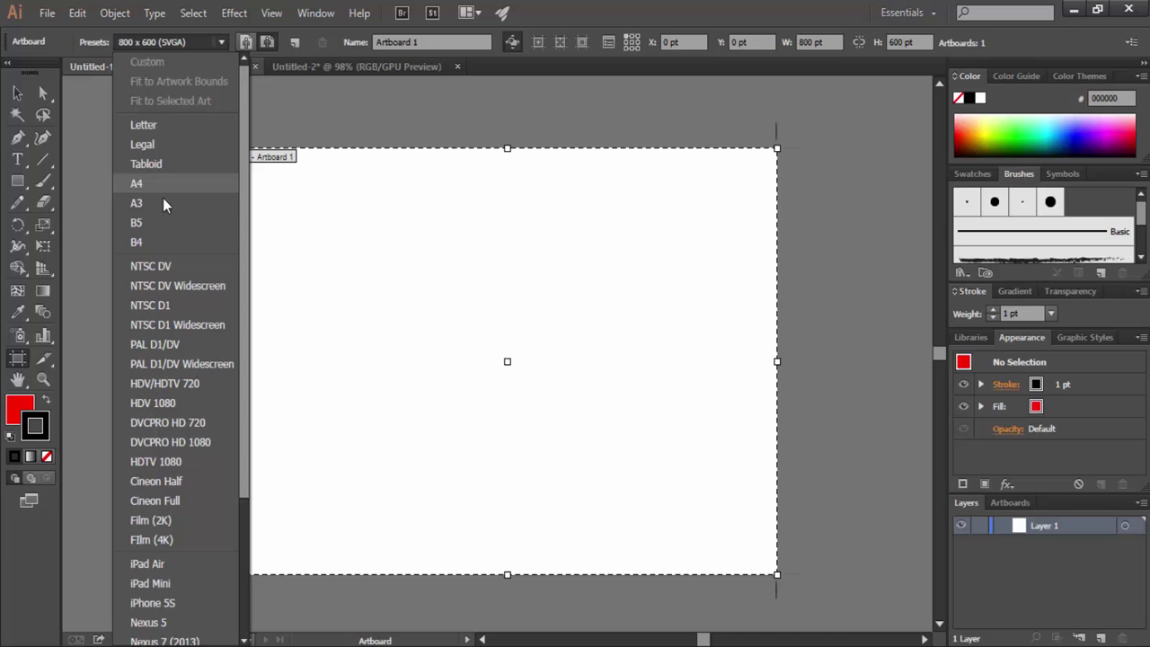
{"action": "scroll", "coordinate": [172, 321], "scroll_direction": "down", "scroll_amount": 3}
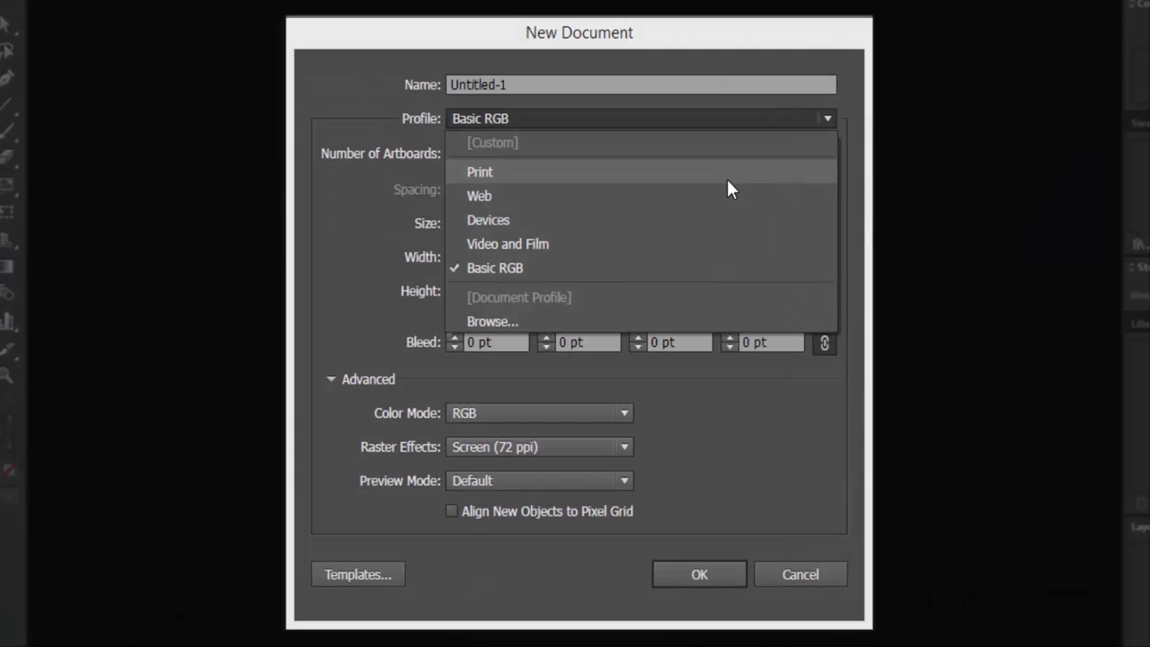
{"action": "left_click", "coordinate": [723, 270]}
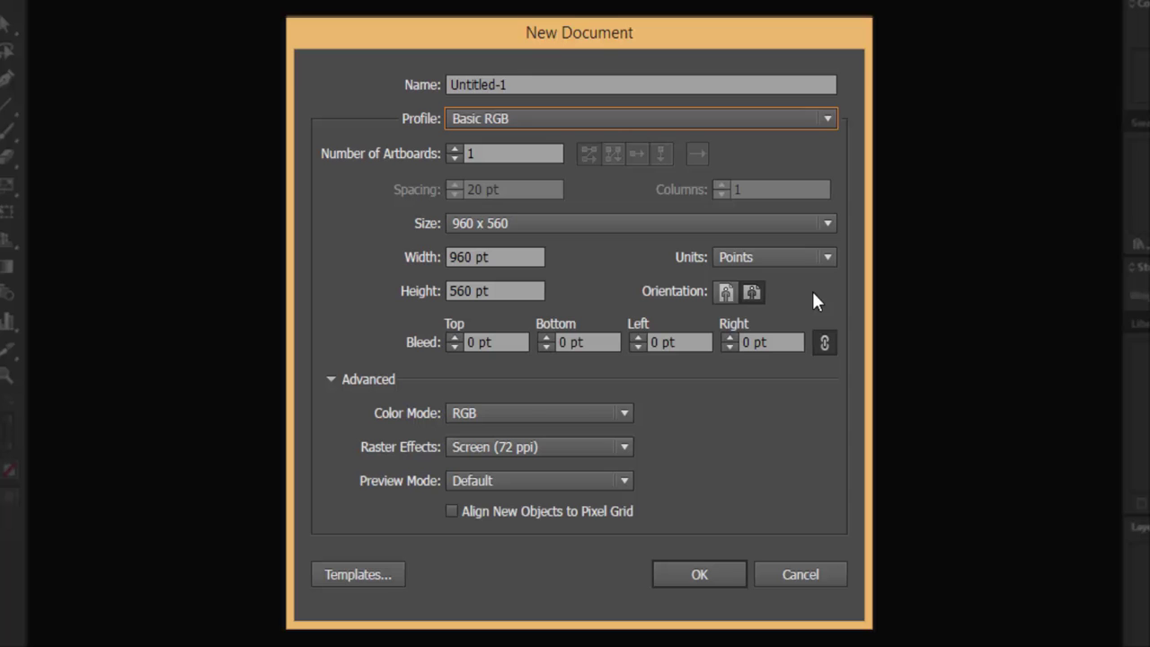
{"action": "left_click", "coordinate": [789, 222]}
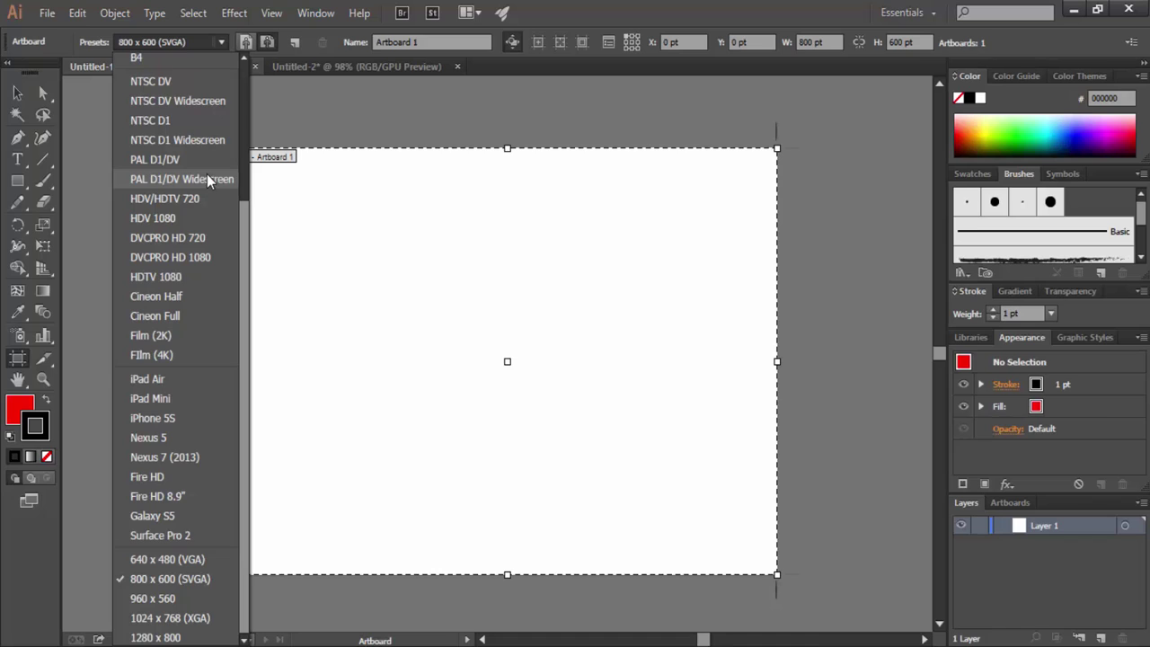
{"action": "scroll", "coordinate": [206, 174], "scroll_direction": "up", "scroll_amount": 3}
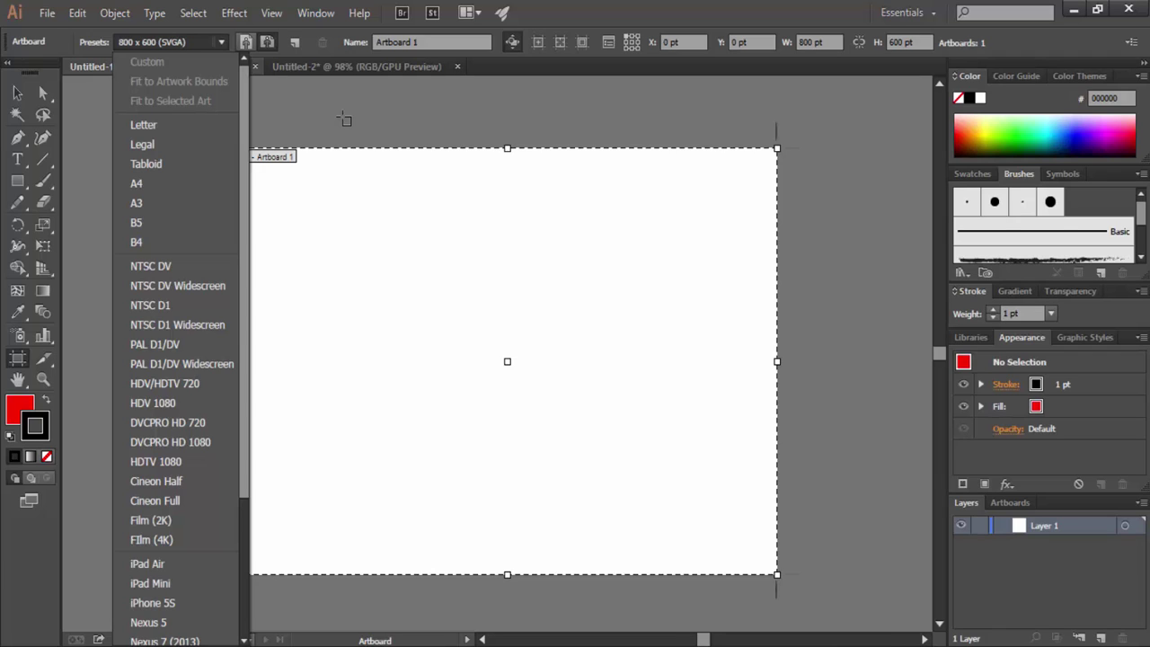
{"action": "key", "text": "Escape"}
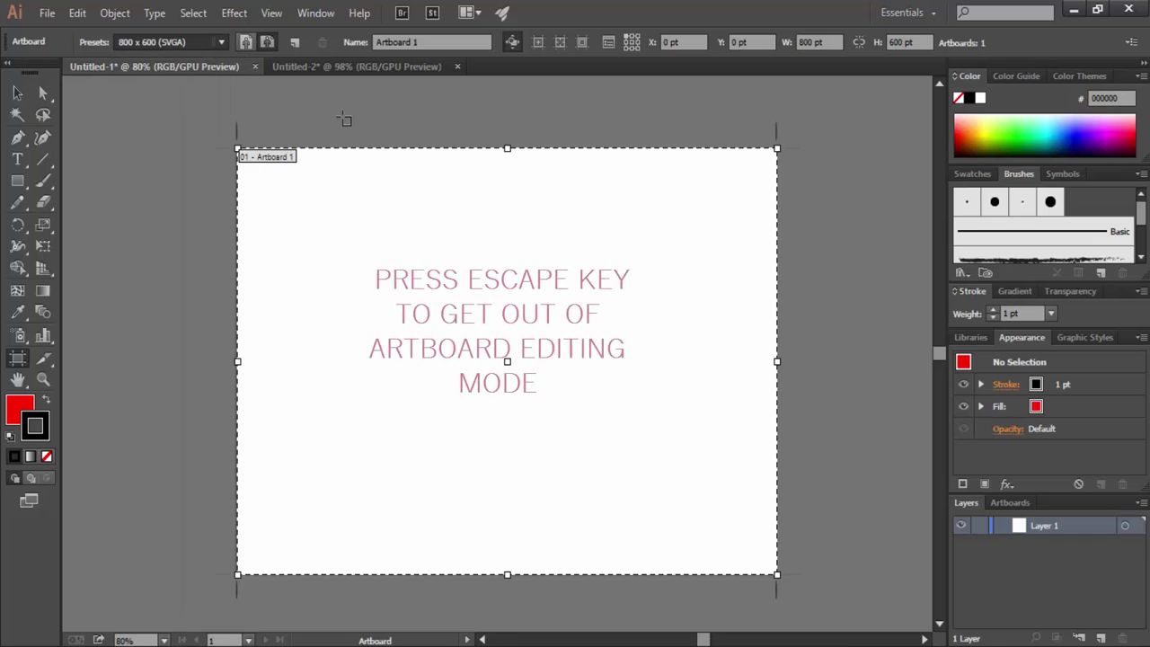
{"action": "key", "text": "Escape"}
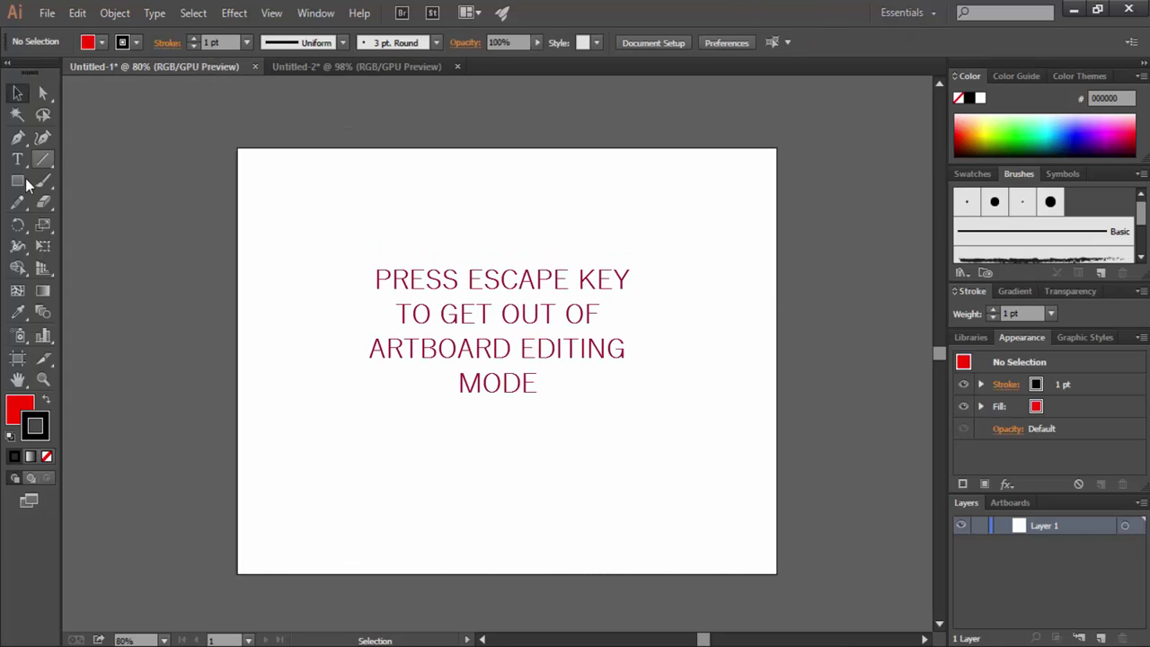
Step: Draw two red rectangles with the Rectangle tool, one upper left and one lower right
{"action": "left_click", "coordinate": [18, 183]}
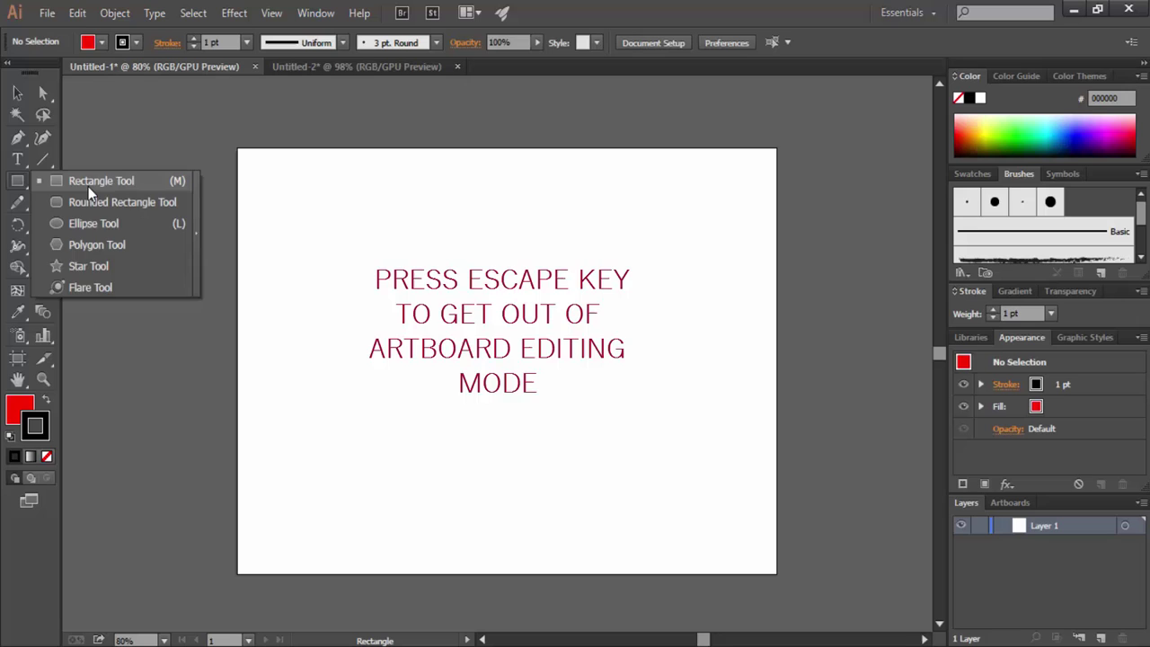
{"action": "left_click", "coordinate": [88, 186]}
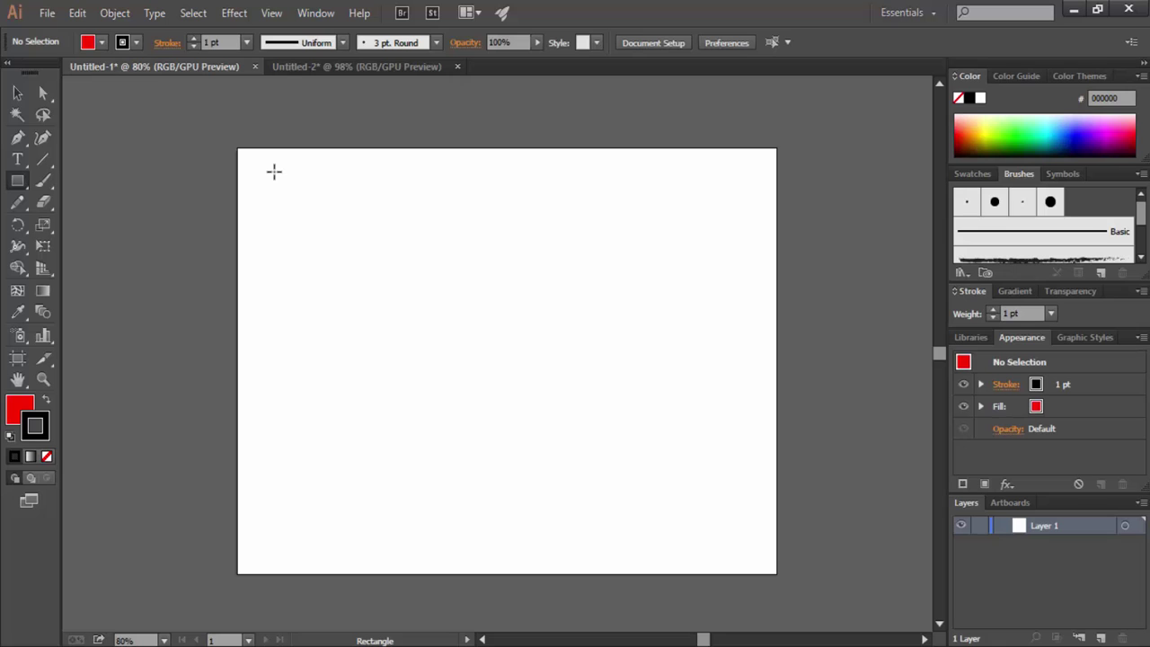
{"action": "left_click_drag", "start_coordinate": [274, 171], "coordinate": [453, 361]}
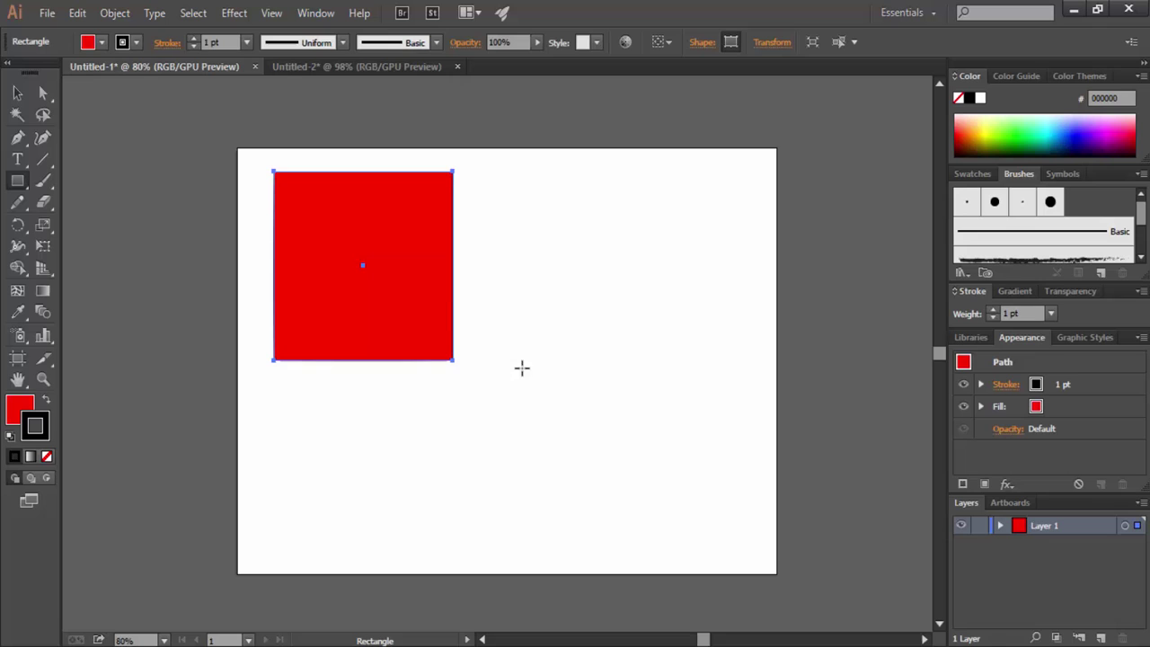
{"action": "mouse_move", "coordinate": [537, 383]}
{"action": "left_mouse_down"}
{"action": "mouse_move", "coordinate": [670, 538]}
{"action": "mouse_move", "coordinate": [712, 555]}
{"action": "left_mouse_up"}
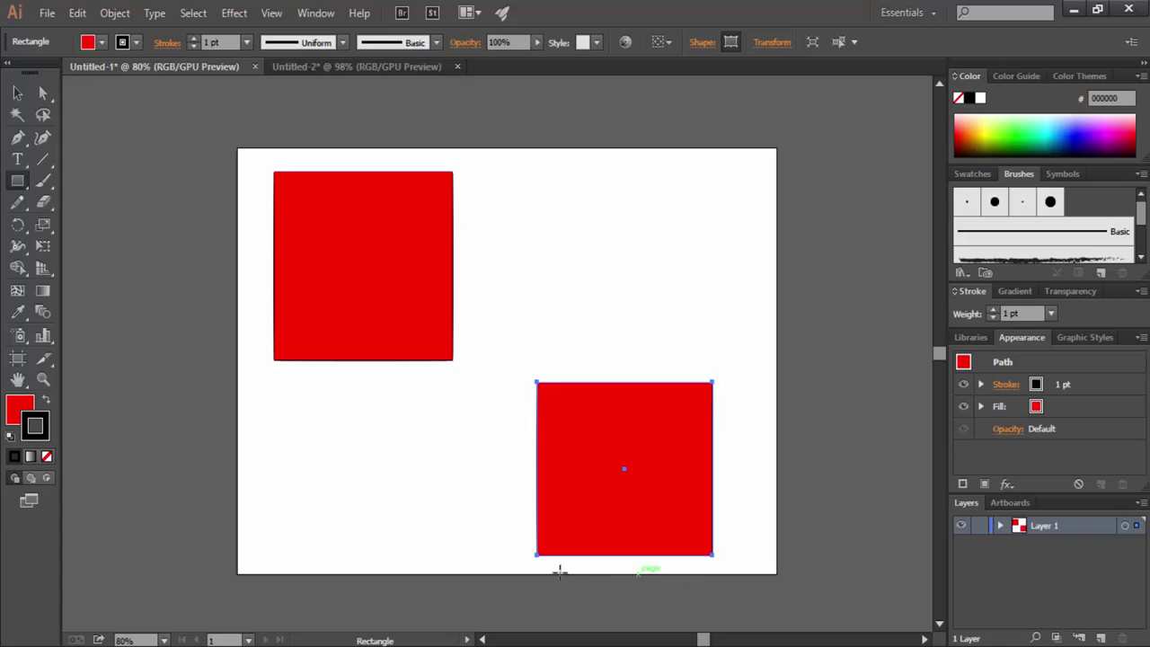
Step: Apply Fit to Artwork Bounds from Document Setup's artboard presets, shrinking the artboard to 651 × 541 pt
{"action": "left_click", "coordinate": [47, 13]}
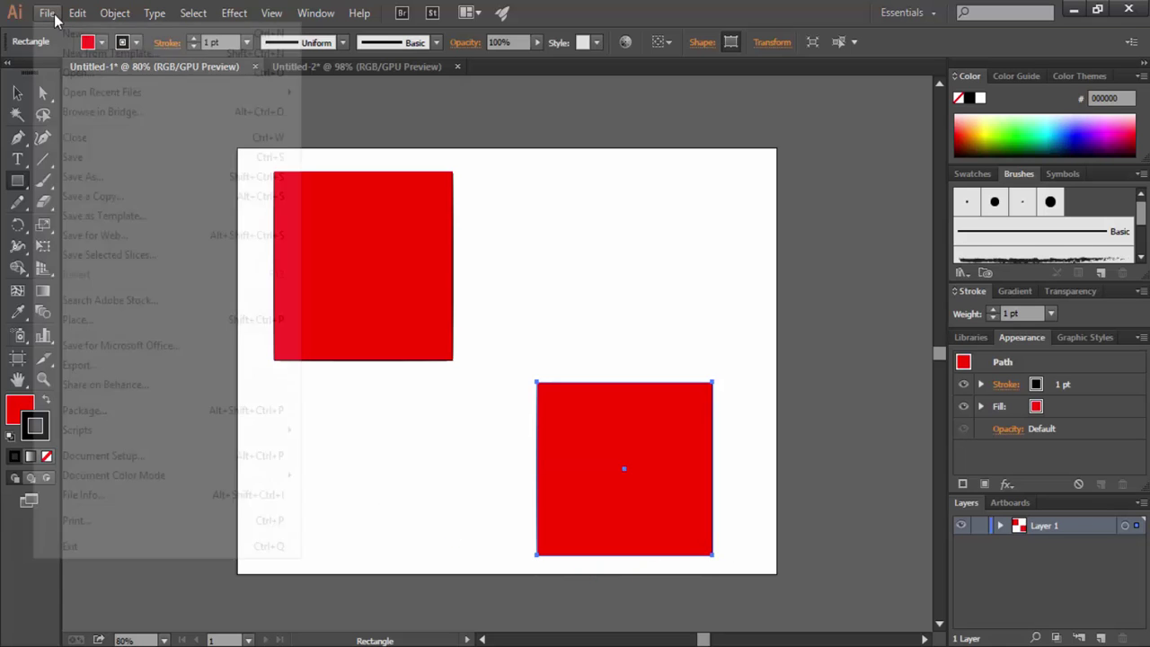
{"action": "left_click", "coordinate": [66, 458]}
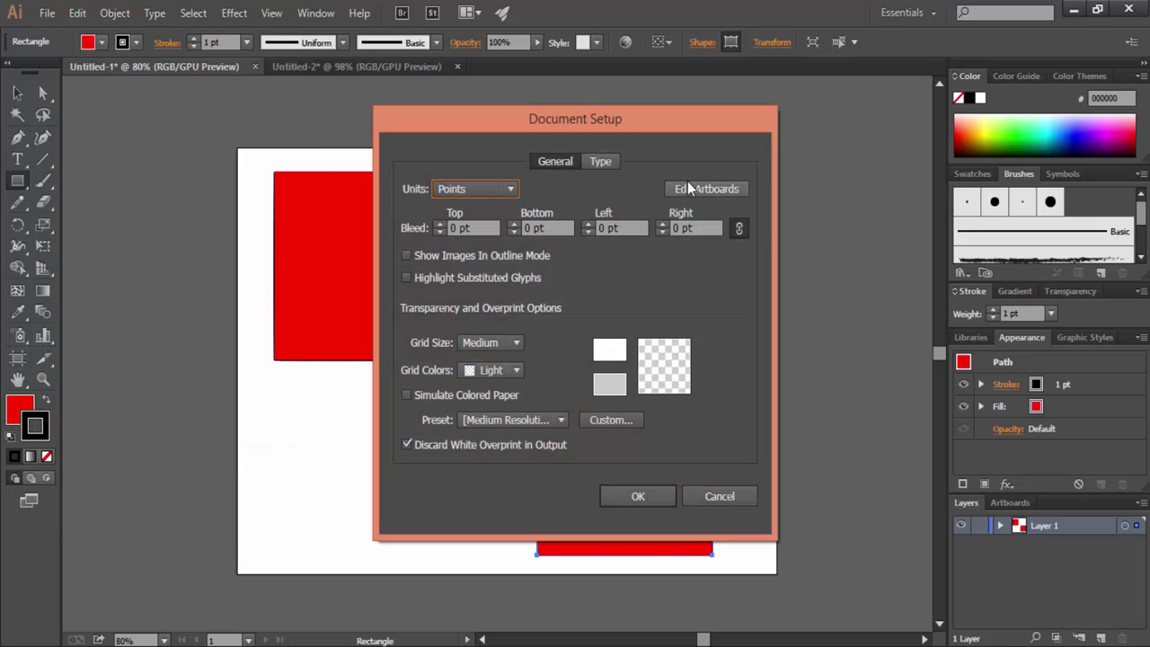
{"action": "left_click", "coordinate": [706, 188]}
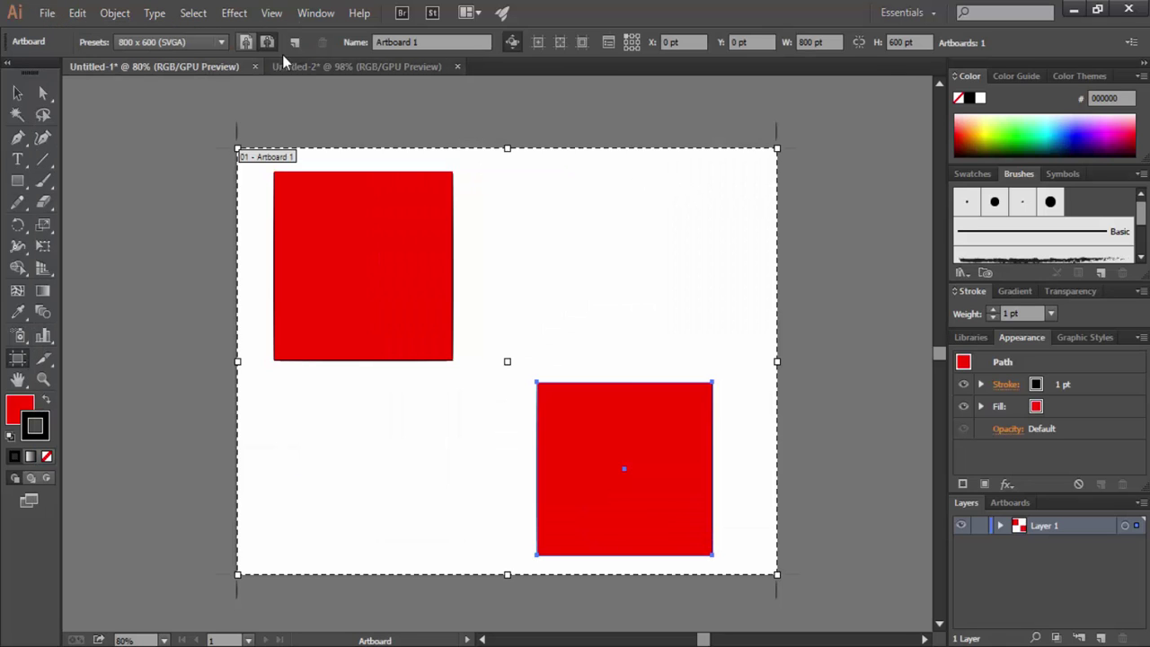
{"action": "left_click", "coordinate": [222, 42]}
{"action": "scroll", "coordinate": [203, 79], "scroll_direction": "up", "scroll_amount": 3}
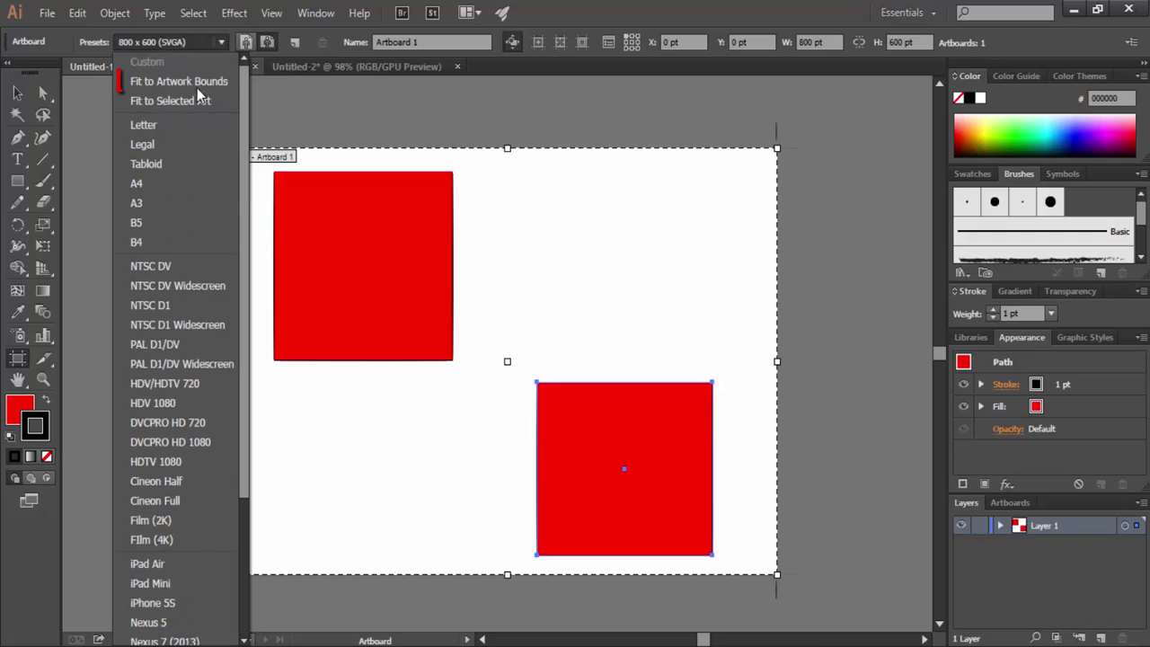
{"action": "left_click", "coordinate": [198, 83]}
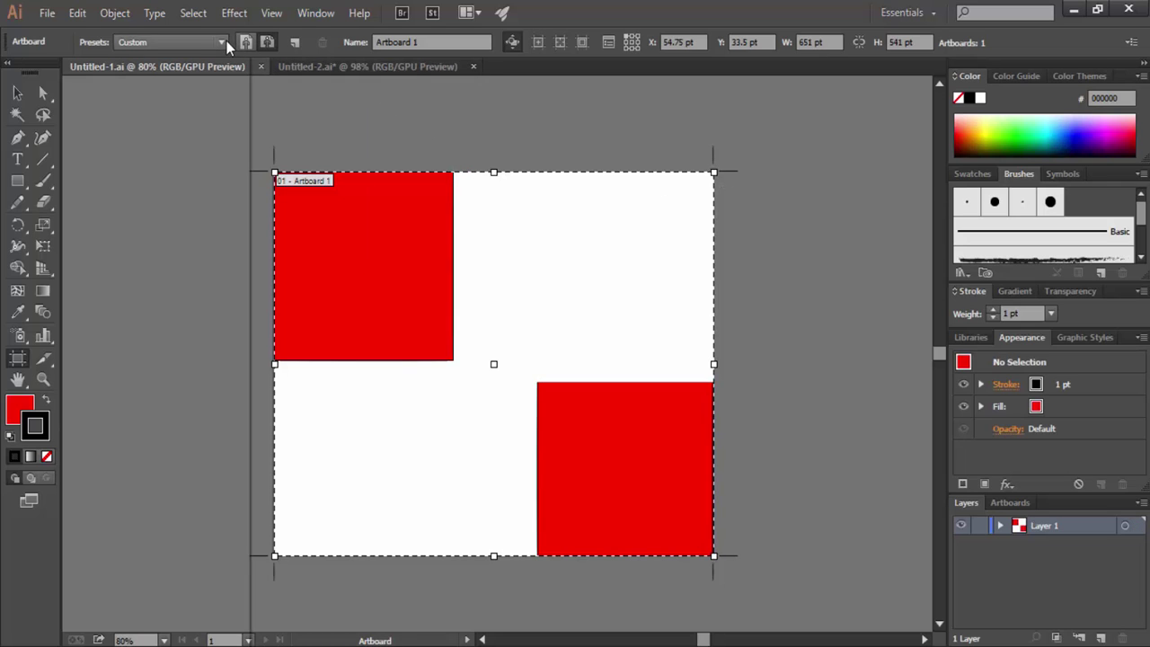
{"action": "left_click", "coordinate": [225, 41]}
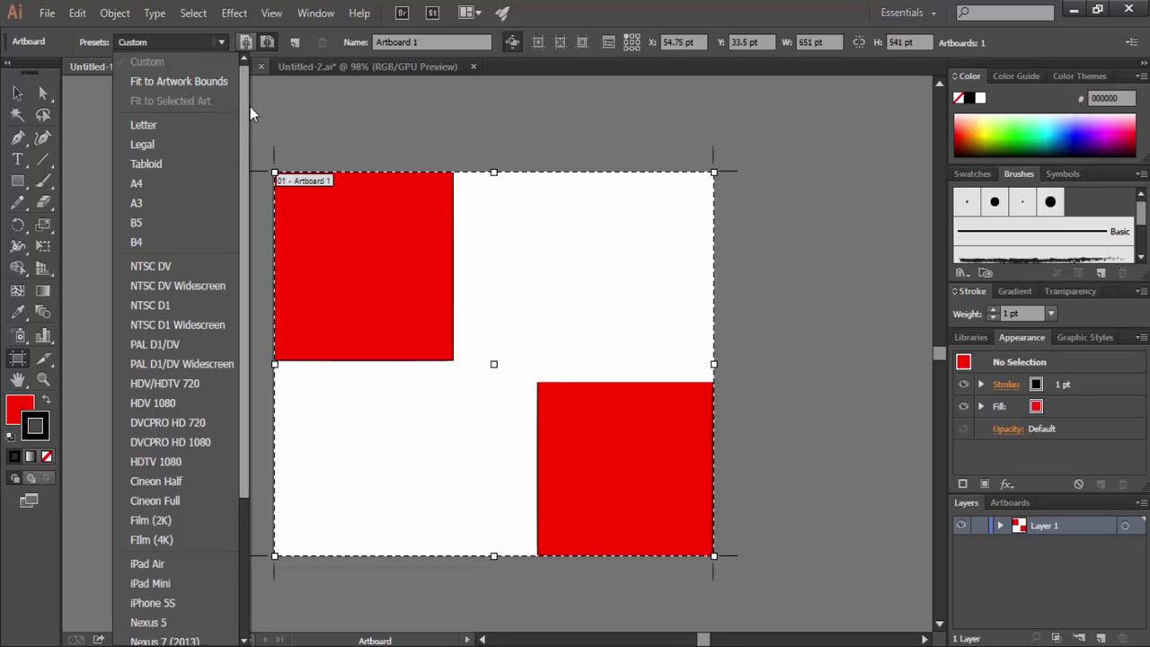
Step: Dismiss the preset list, switch to Untitled-2 and select its red square
{"action": "left_click", "coordinate": [277, 107]}
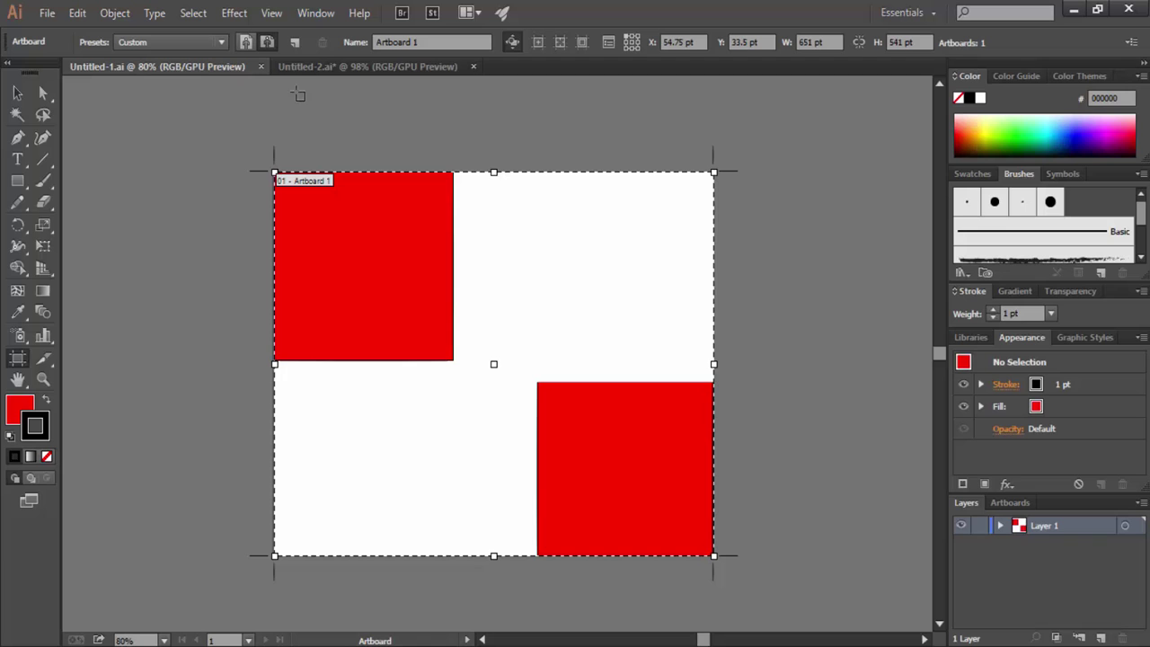
{"action": "left_click", "coordinate": [309, 70]}
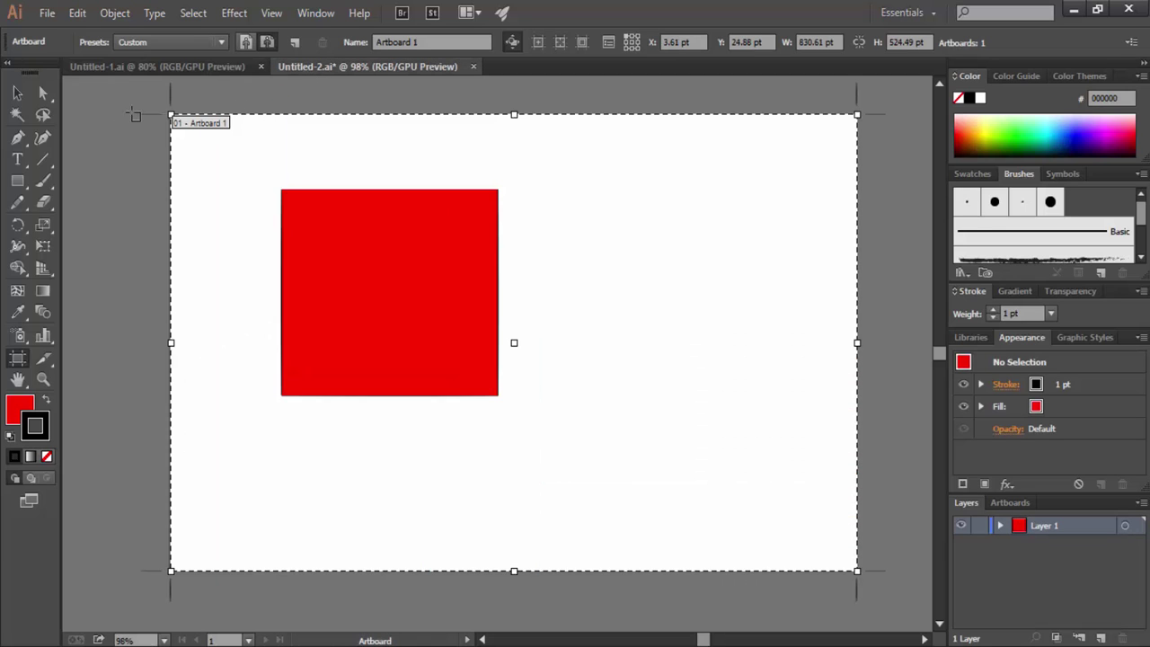
{"action": "left_click", "coordinate": [18, 94]}
{"action": "left_click", "coordinate": [372, 250]}
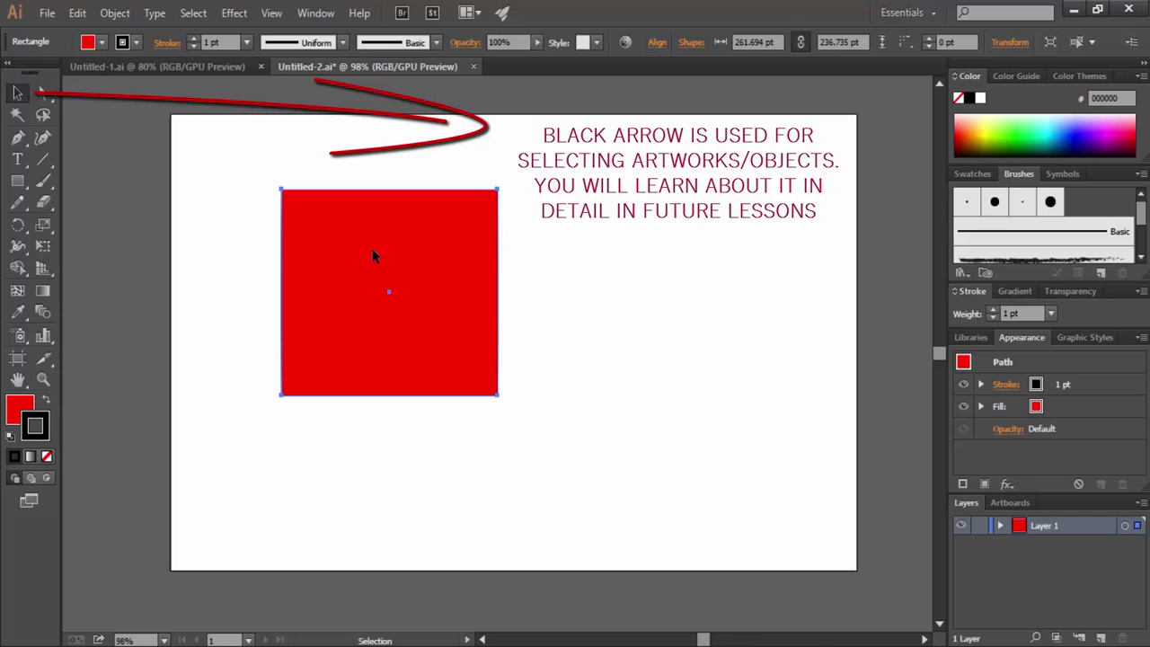
Step: Apply Fit to Selected Art, resizing the artboard to 262.69 × 237.73 pt
{"action": "left_click", "coordinate": [45, 14]}
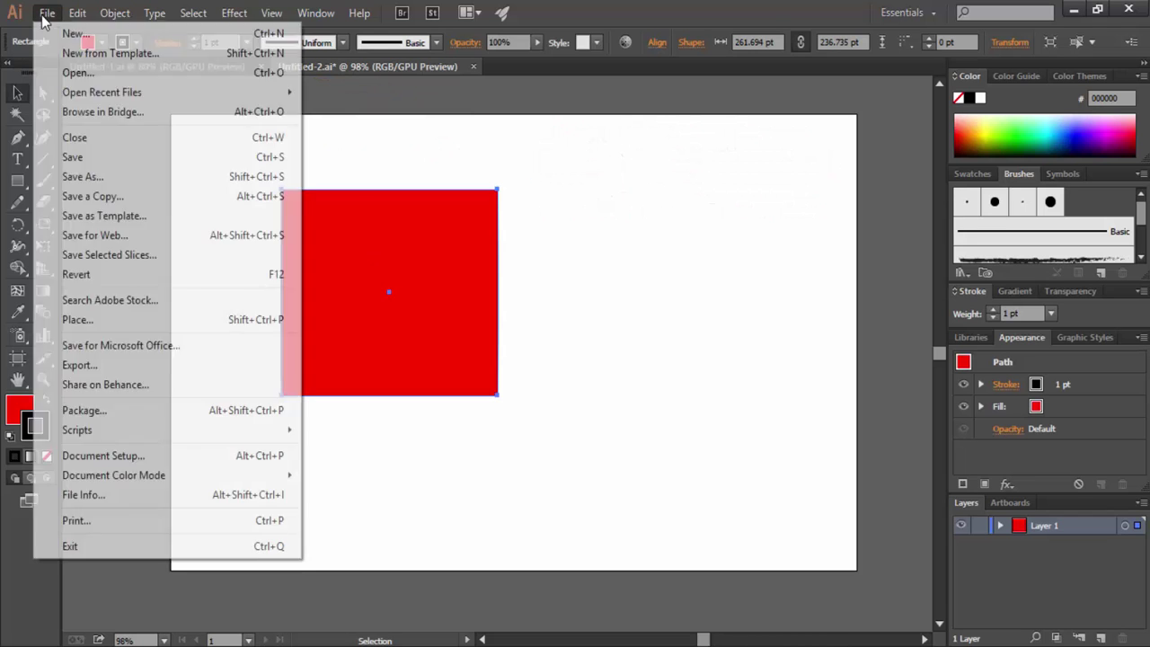
{"action": "left_click", "coordinate": [144, 456]}
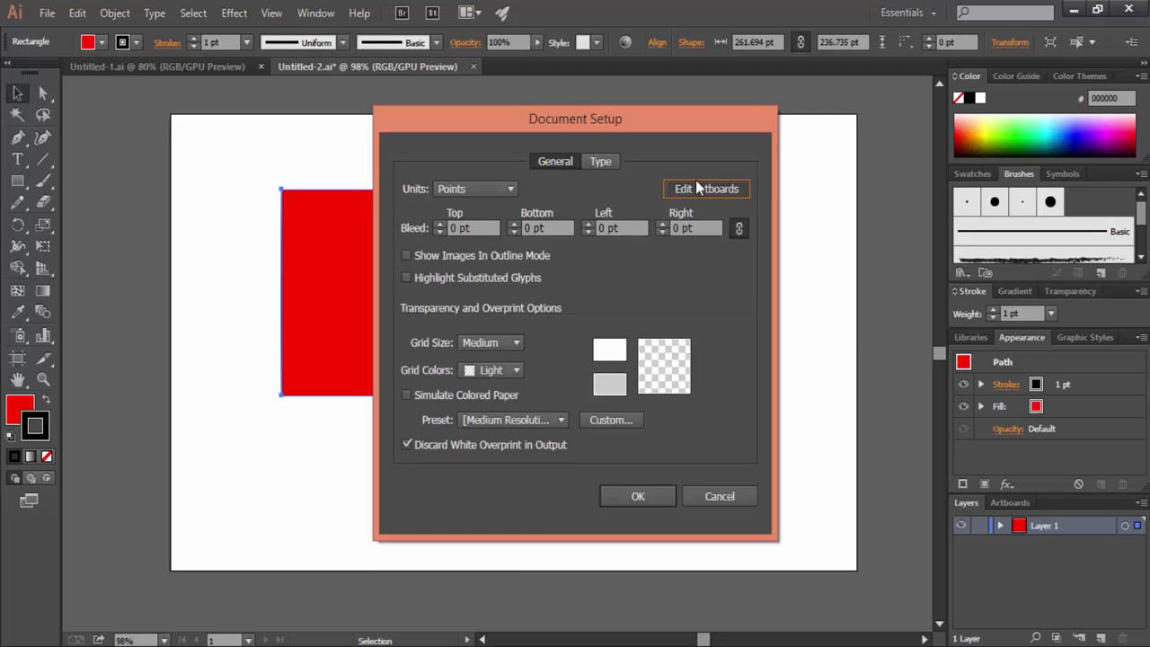
{"action": "left_click", "coordinate": [704, 188]}
{"action": "left_click", "coordinate": [195, 42]}
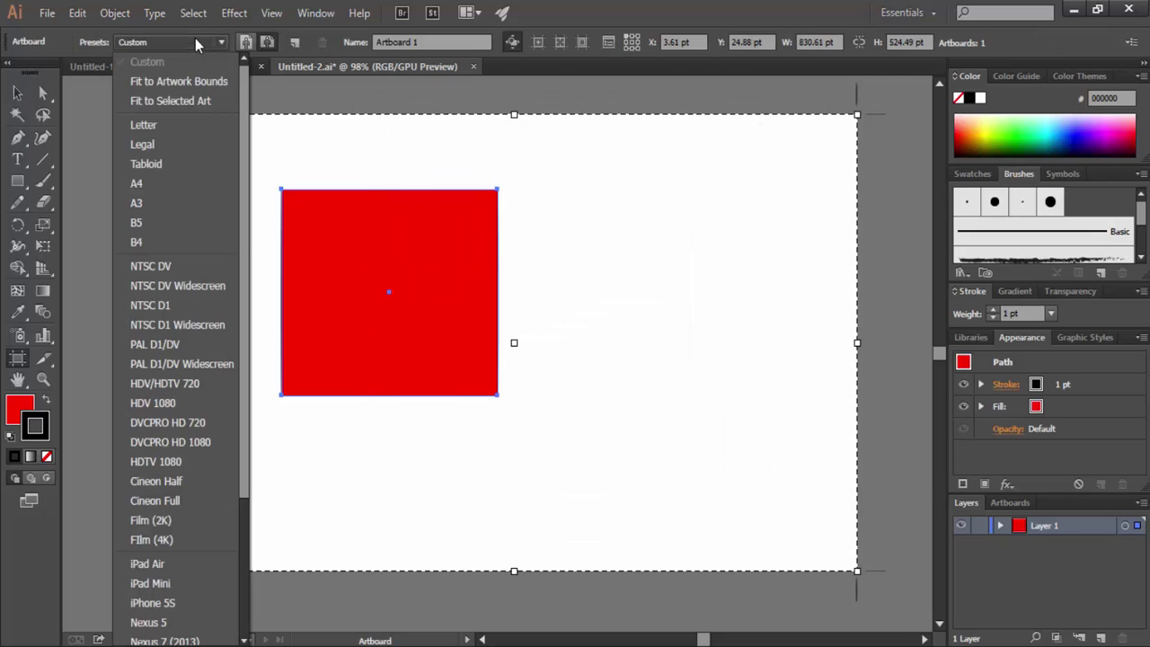
{"action": "left_click", "coordinate": [183, 106]}
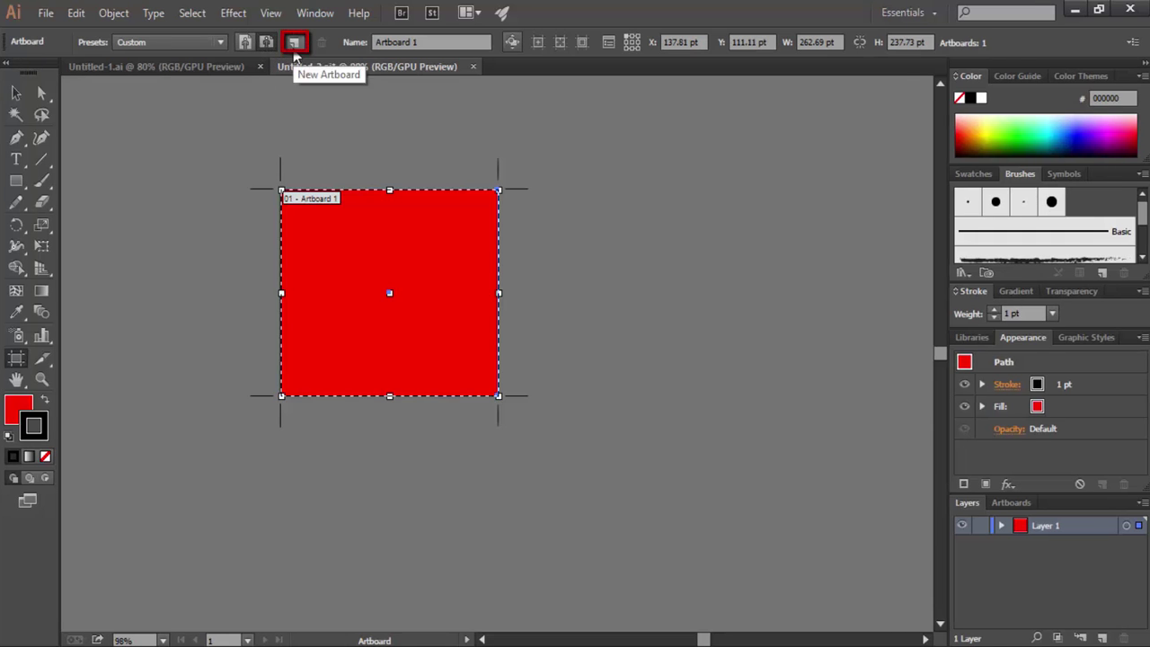
Step: Place a new 262.69 × 237.73 pt Artboard 2 right of Artboard 1
{"action": "left_click", "coordinate": [295, 56]}
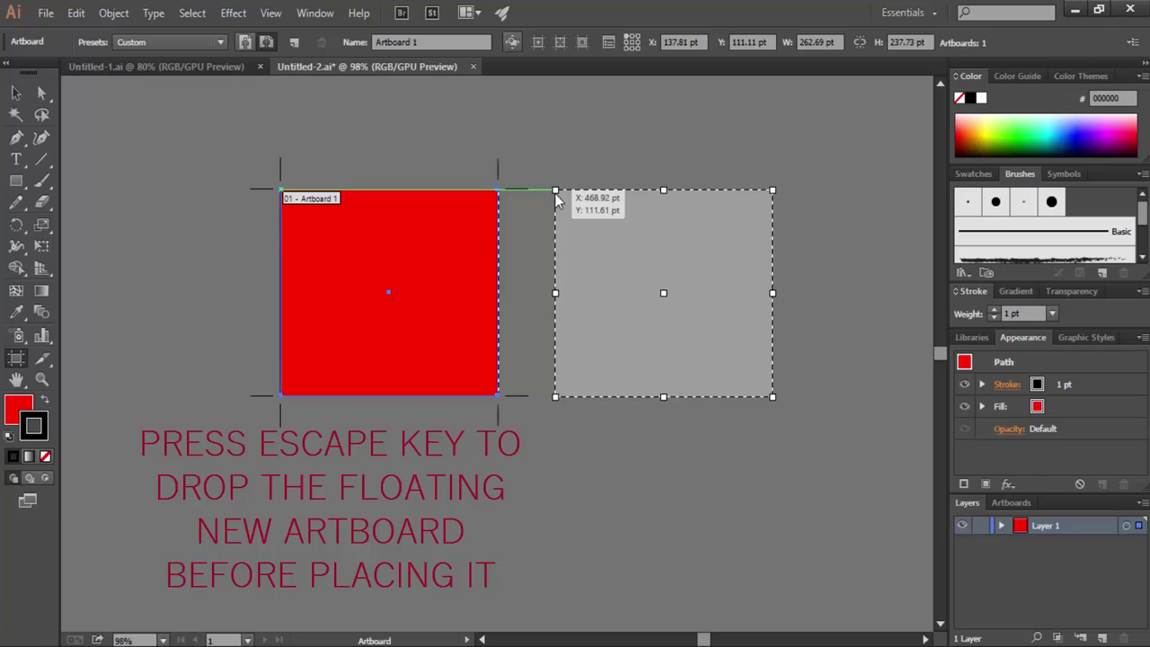
{"action": "key", "text": "Escape"}
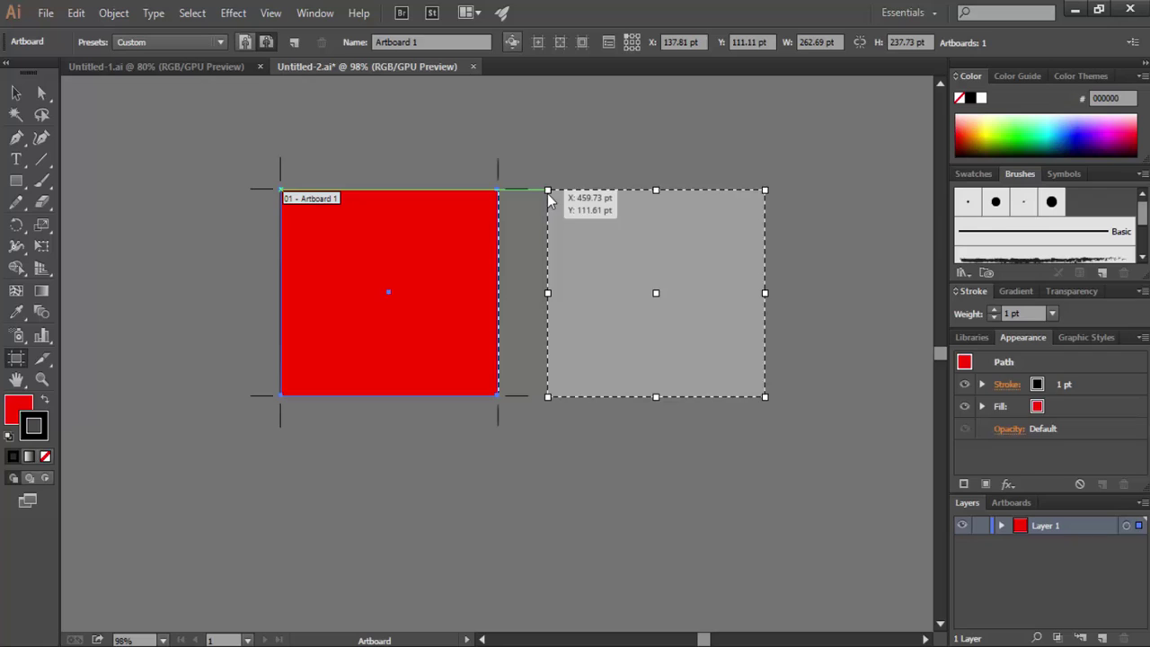
{"action": "left_click", "coordinate": [548, 191]}
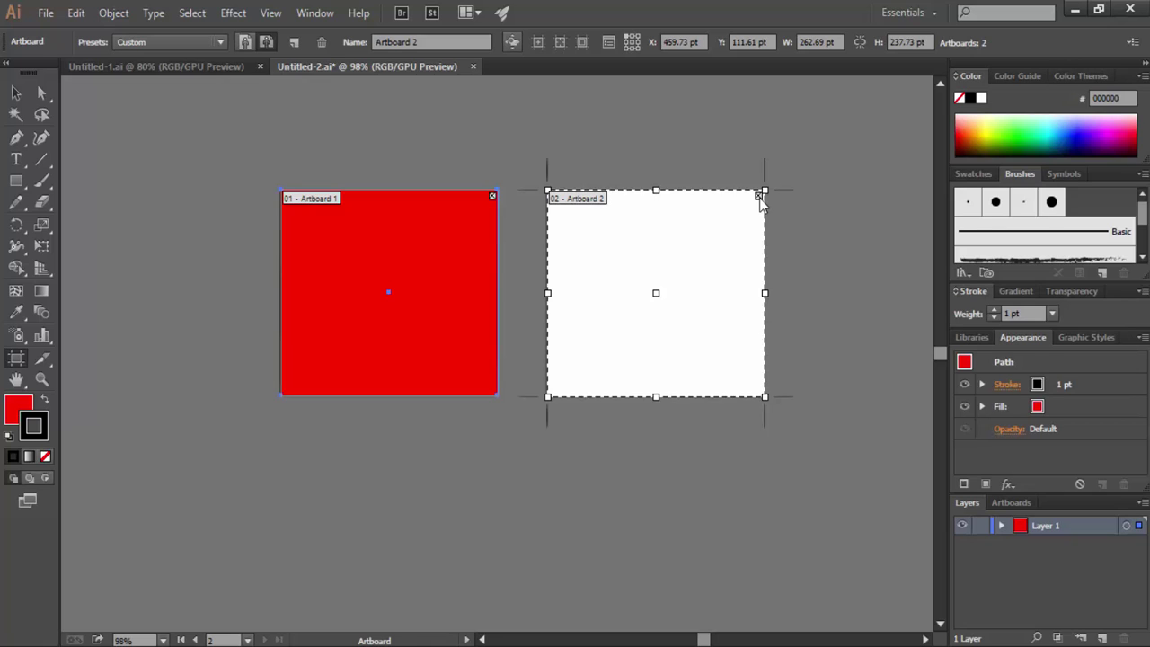
Step: Delete Artboard 2 so only the red square's artboard remains
{"action": "left_click", "coordinate": [759, 196]}
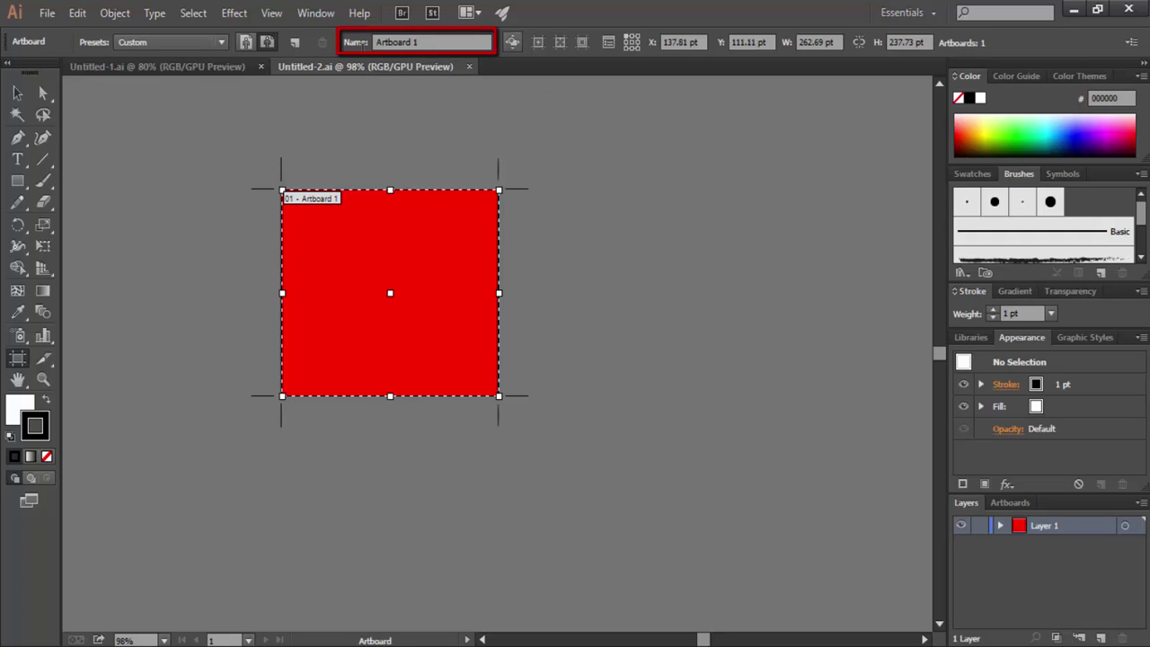
{"action": "left_click", "coordinate": [428, 42]}
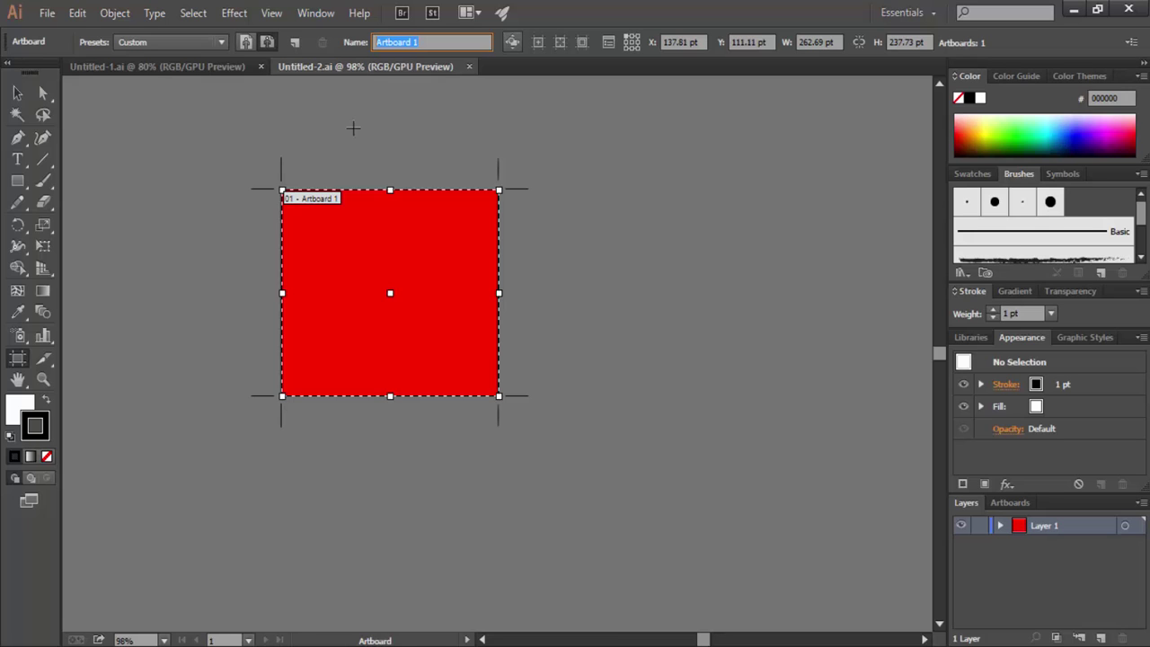
Step: Add Artboard 2 at the upper right and Artboard 3 below it
{"action": "left_click", "coordinate": [295, 42]}
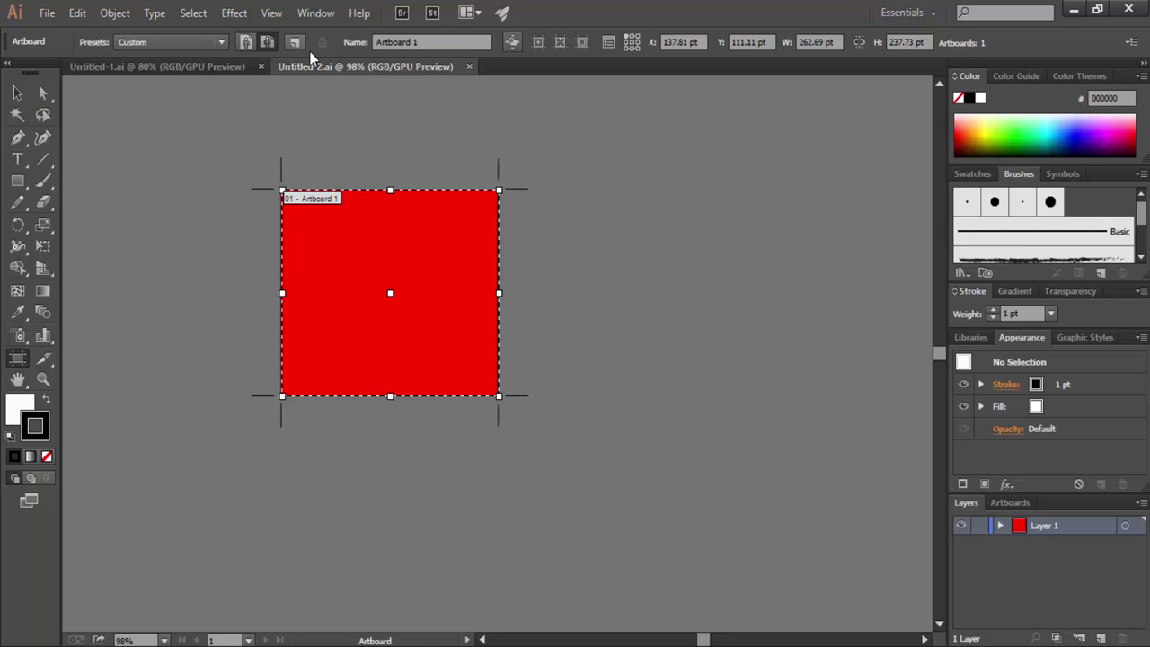
{"action": "left_click", "coordinate": [577, 157]}
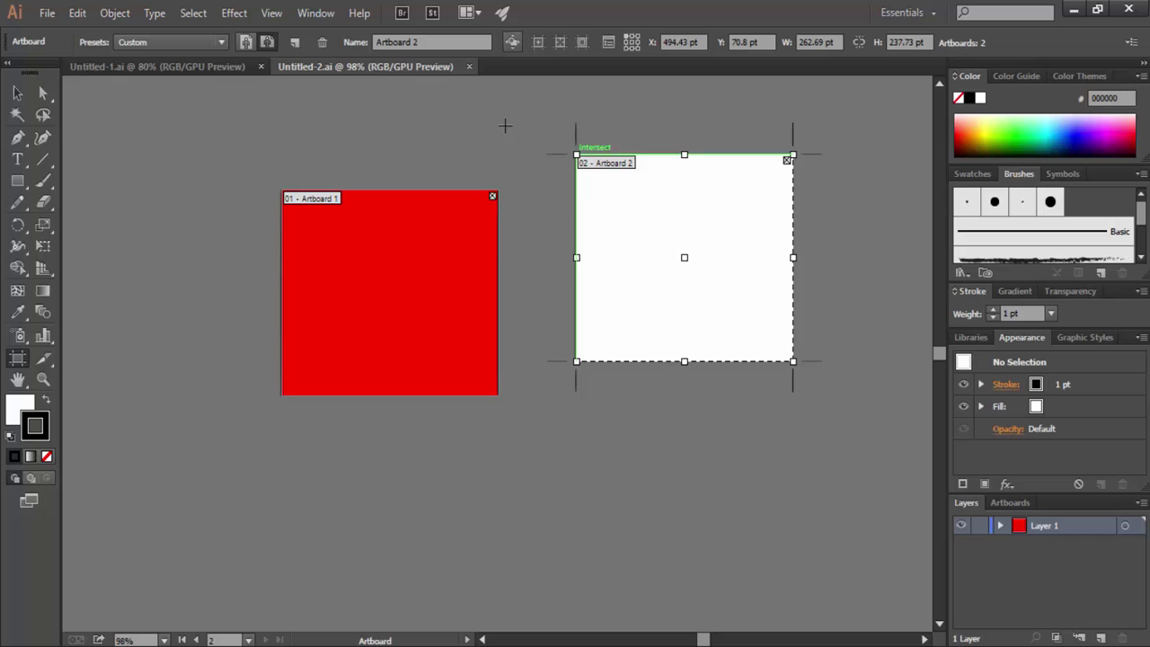
{"action": "left_click", "coordinate": [301, 41]}
{"action": "left_click", "coordinate": [549, 405]}
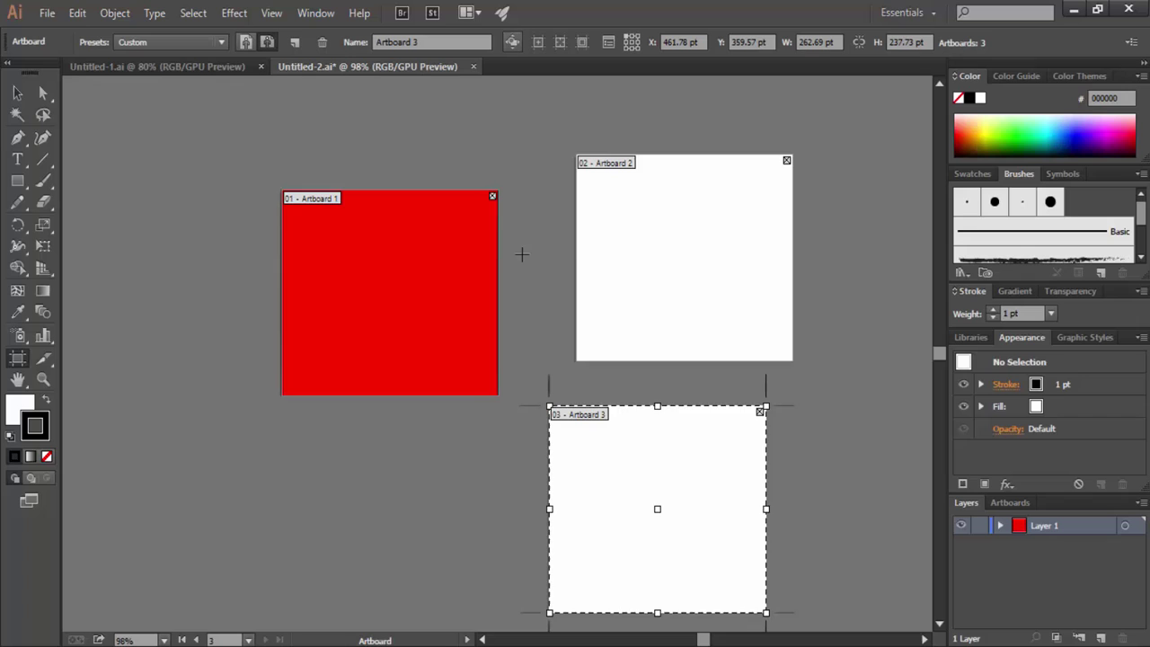
{"action": "left_click", "coordinate": [429, 41]}
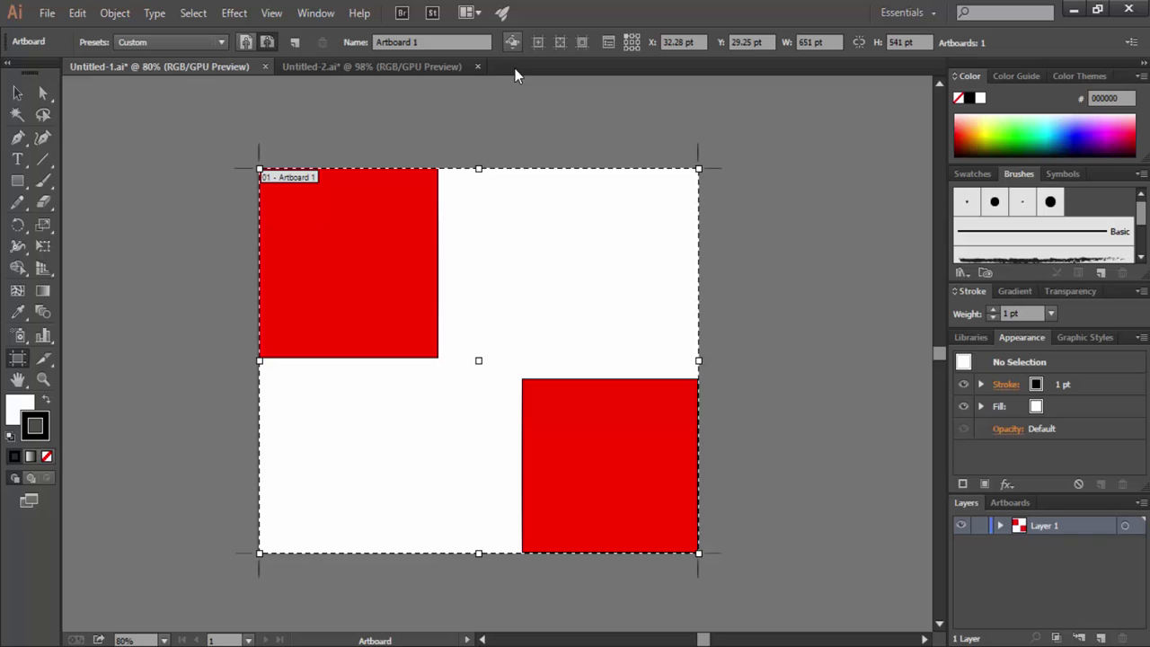
Step: Enable Move/Copy Artwork with Artboard and drag the artboard and both squares to about 28.53, 5.5 pt
{"action": "left_click", "coordinate": [515, 49]}
{"action": "mouse_move", "coordinate": [528, 259]}
{"action": "left_mouse_down"}
{"action": "mouse_move", "coordinate": [465, 248]}
{"action": "mouse_move", "coordinate": [521, 249]}
{"action": "mouse_move", "coordinate": [524, 211]}
{"action": "mouse_move", "coordinate": [524, 246]}
{"action": "left_mouse_up"}
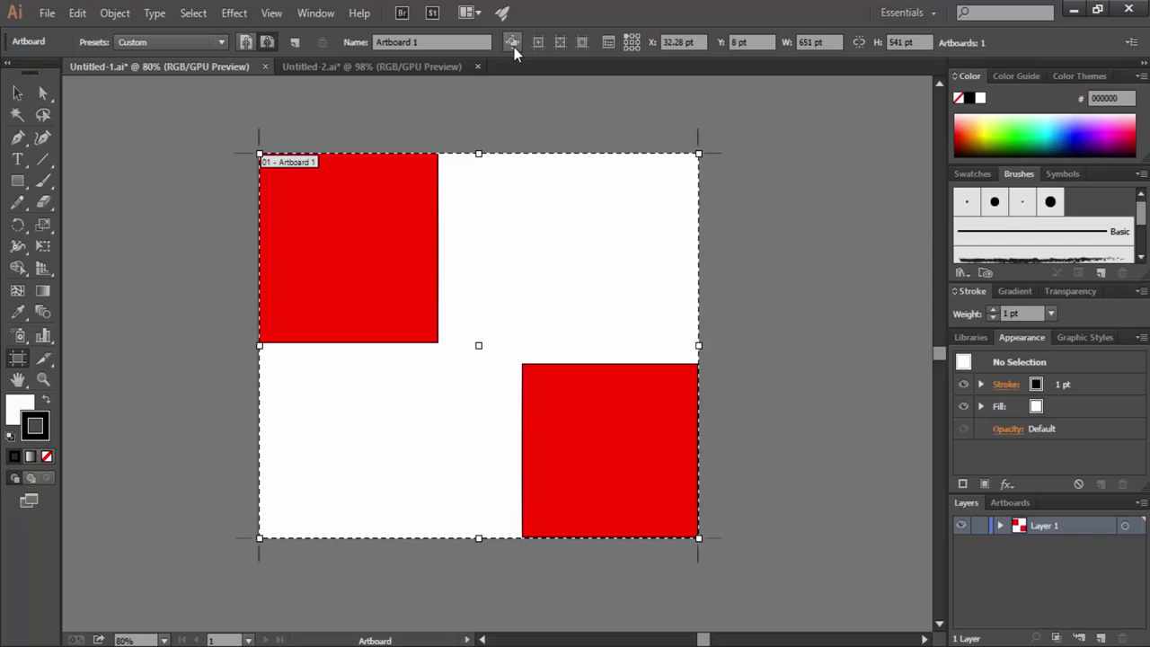
{"action": "mouse_move", "coordinate": [526, 209]}
{"action": "left_mouse_down"}
{"action": "mouse_move", "coordinate": [544, 213]}
{"action": "mouse_move", "coordinate": [539, 257]}
{"action": "mouse_move", "coordinate": [513, 252]}
{"action": "mouse_move", "coordinate": [517, 217]}
{"action": "left_mouse_up"}
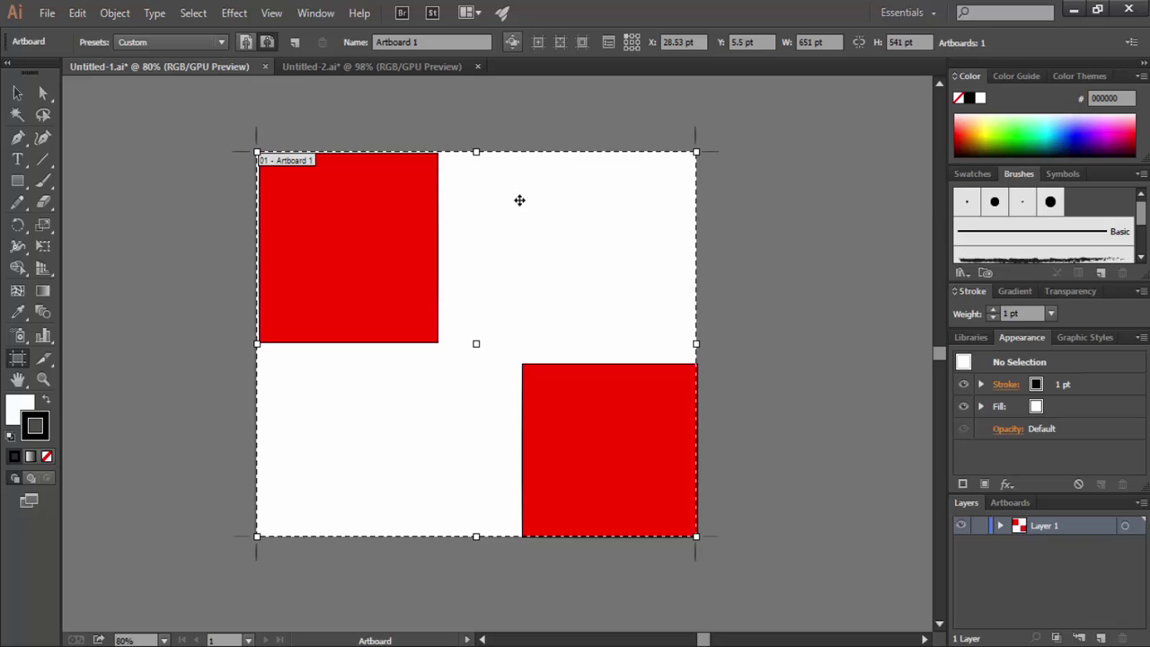
{"action": "left_click", "coordinate": [538, 42]}
{"action": "left_click", "coordinate": [581, 43]}
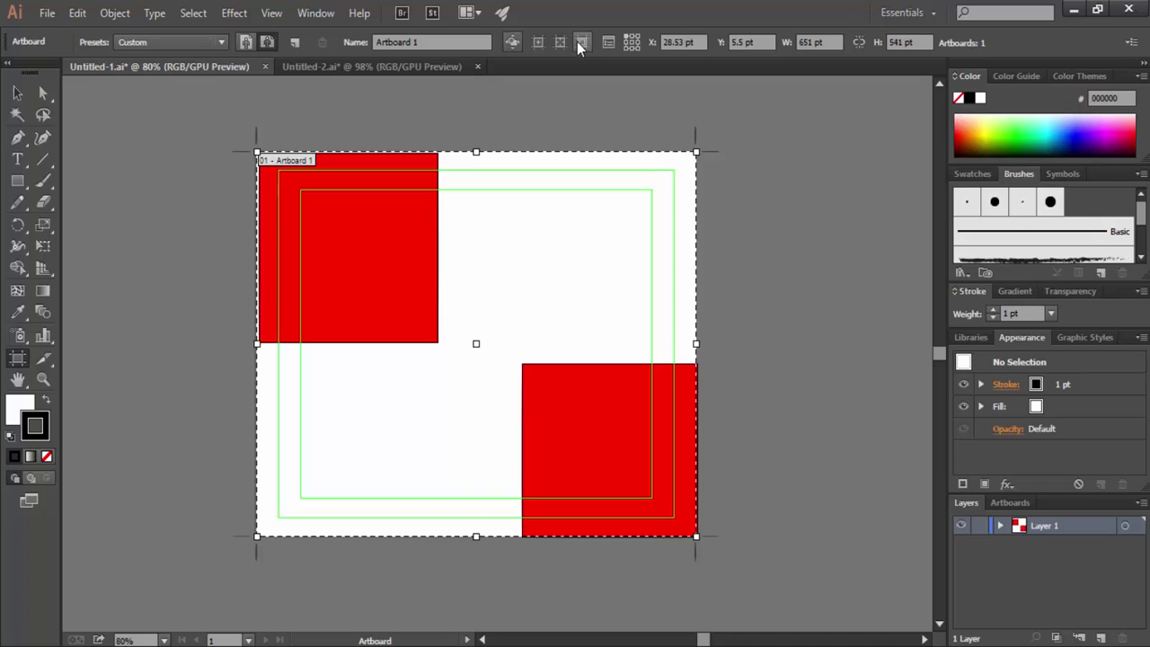
{"action": "left_click", "coordinate": [579, 42]}
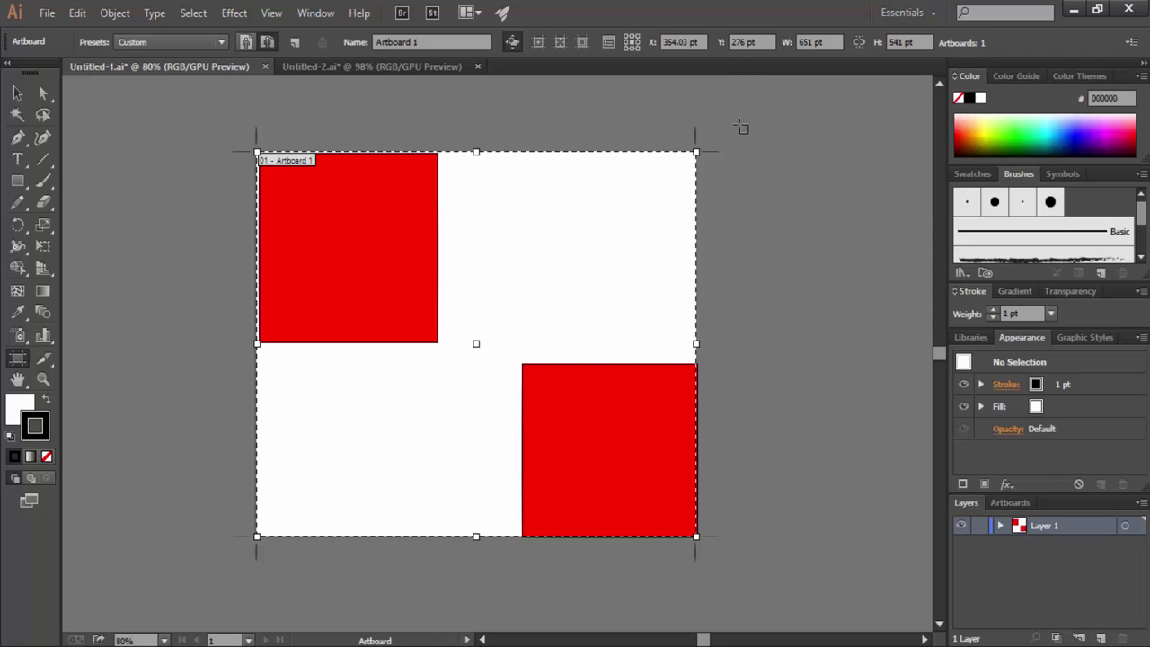
Step: Show rulers and set the artboard reference point to top-left, reading 28.53, 5.5 pt
{"action": "left_click", "coordinate": [269, 16]}
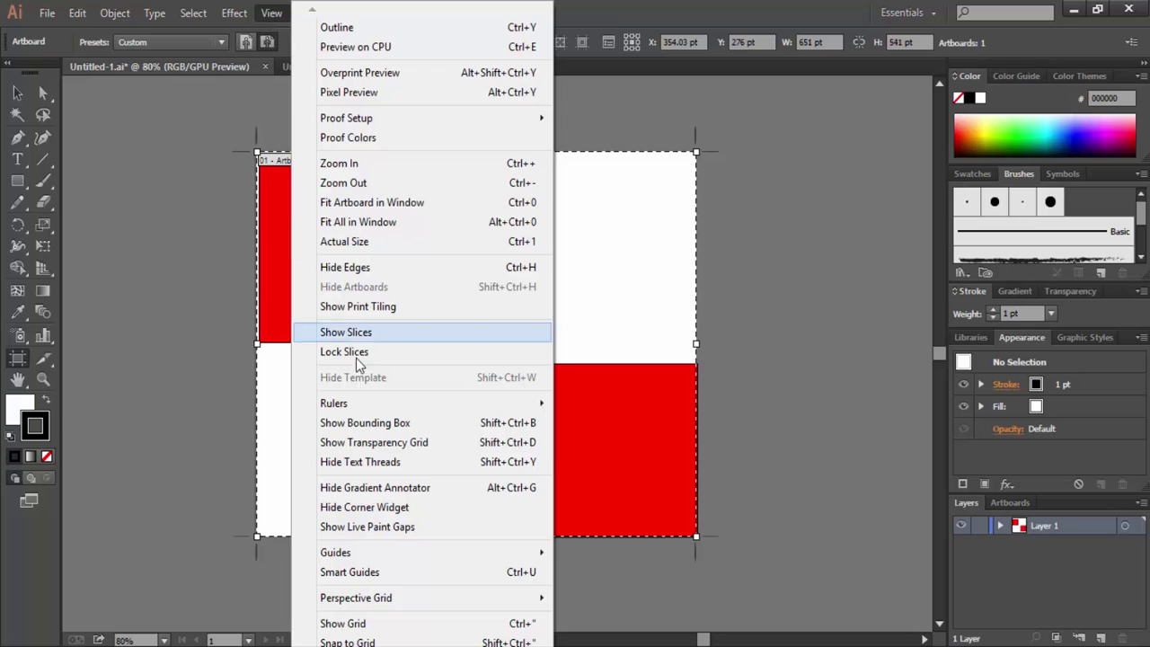
{"action": "mouse_move", "coordinate": [333, 402]}
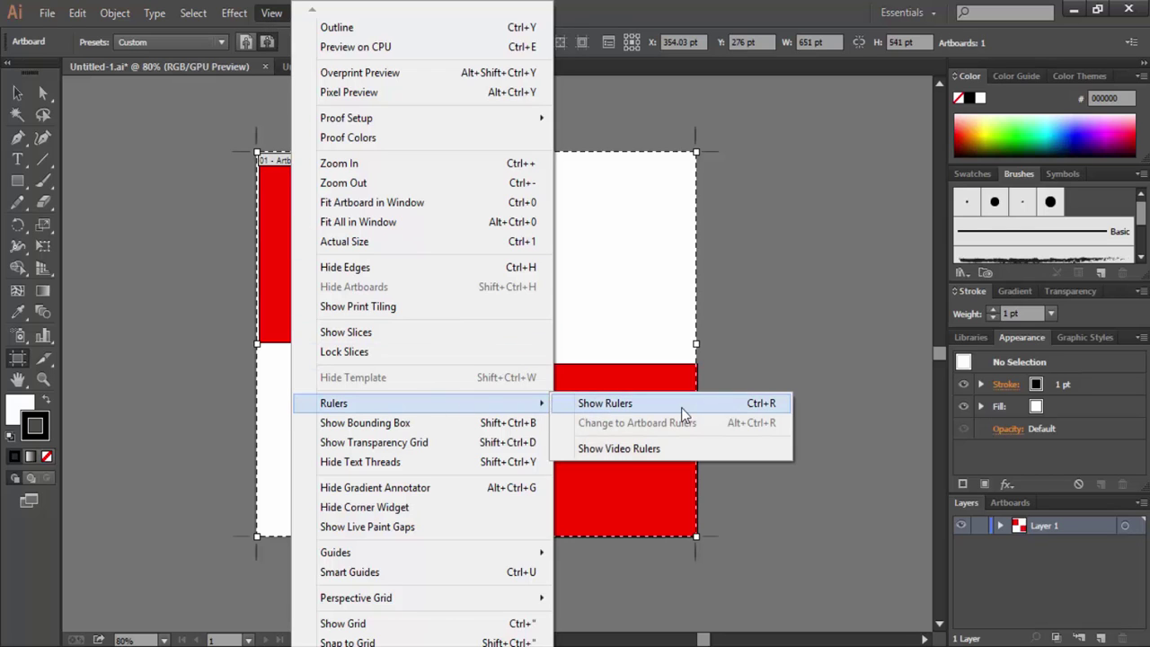
{"action": "left_click", "coordinate": [681, 407]}
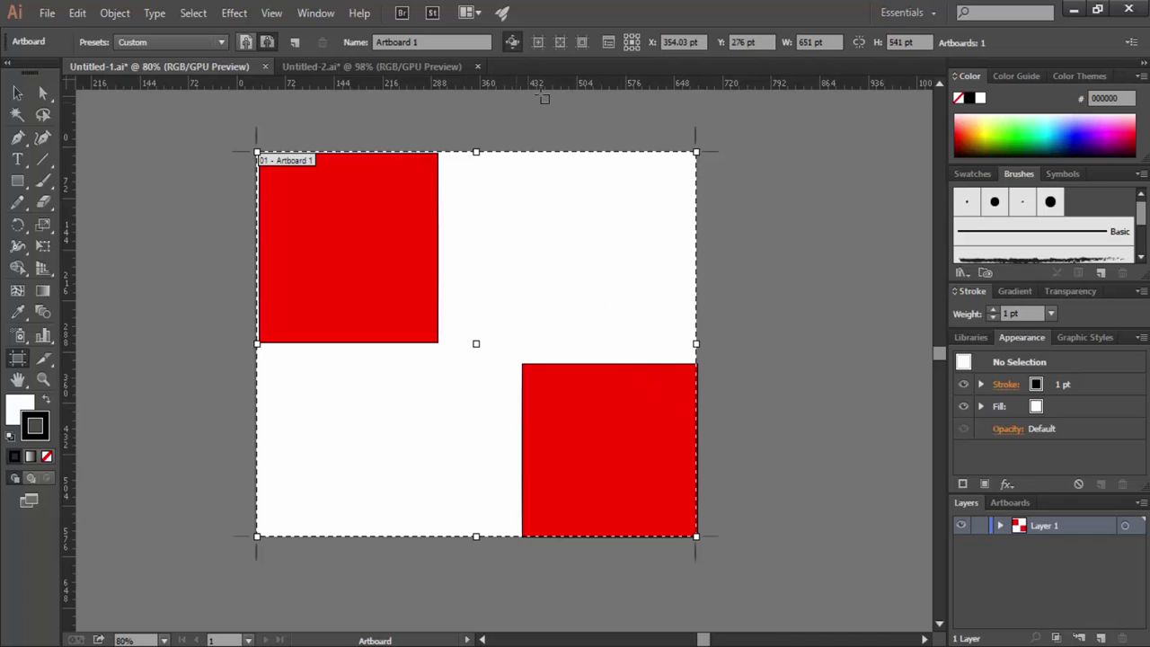
{"action": "left_click", "coordinate": [628, 39]}
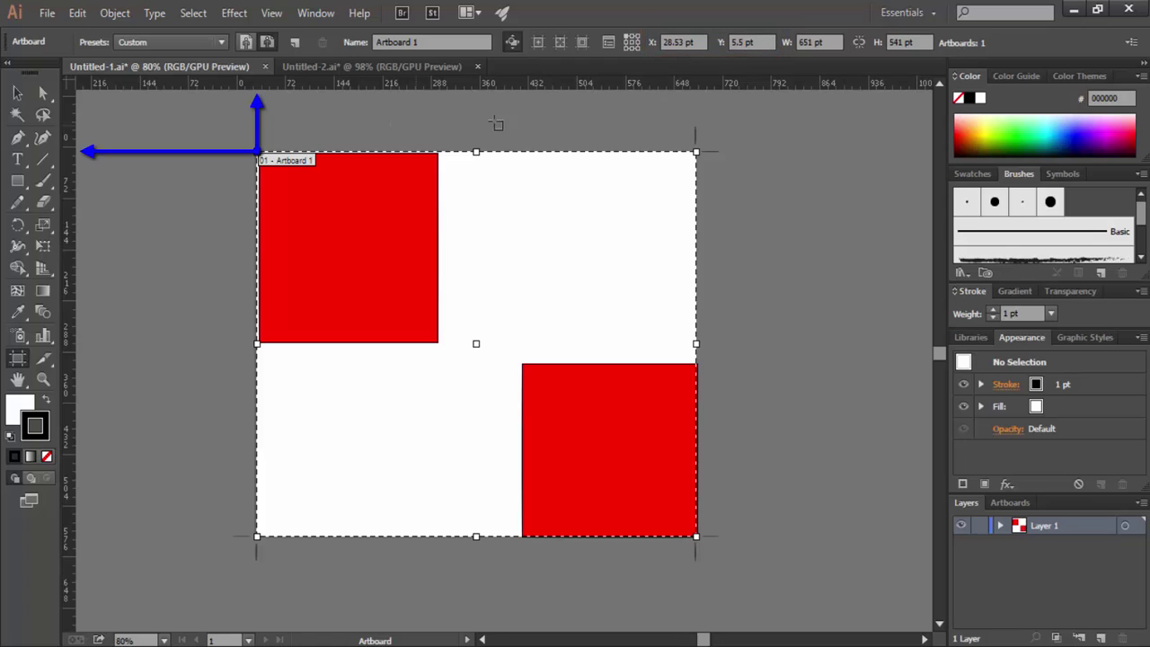
Step: Position Artboard 1's top-left corner at X 36 pt and Y 36 pt
{"action": "left_click", "coordinate": [701, 42]}
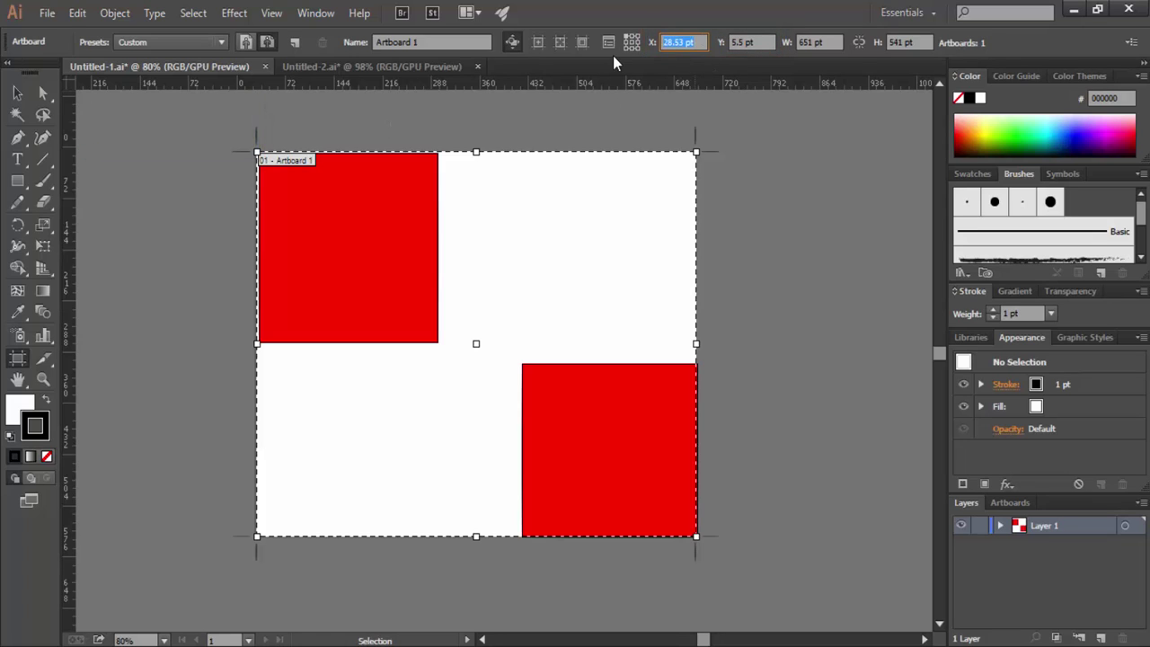
{"action": "type", "text": "36"}
{"action": "left_click", "coordinate": [762, 42]}
{"action": "type", "text": "36"}
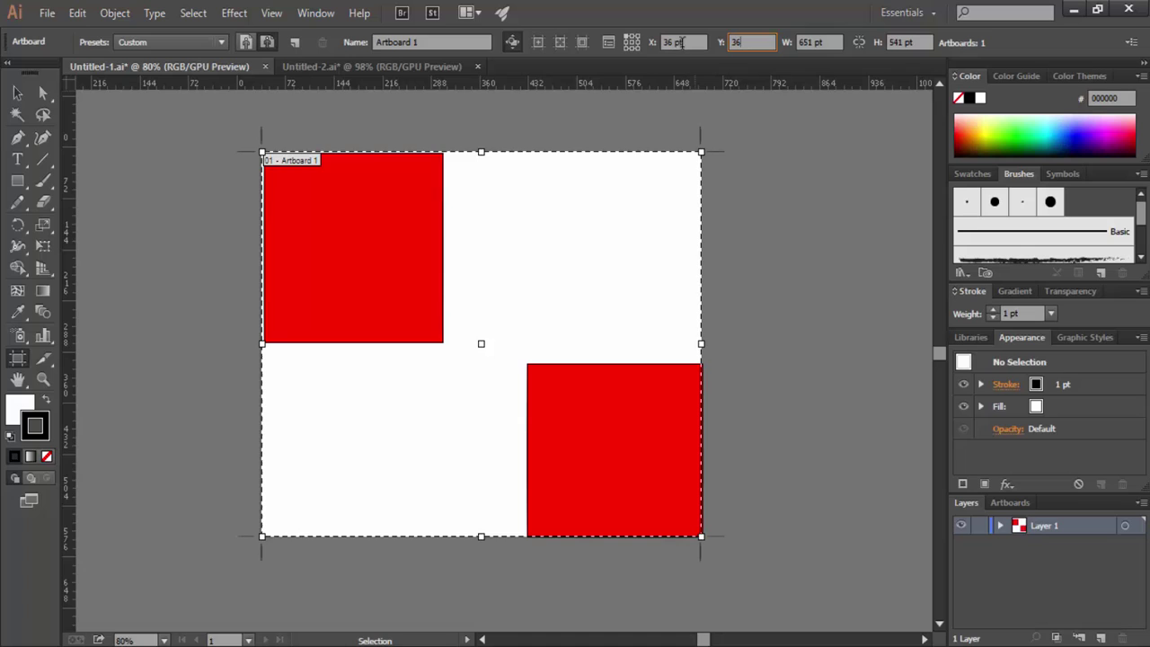
{"action": "key", "text": "Return"}
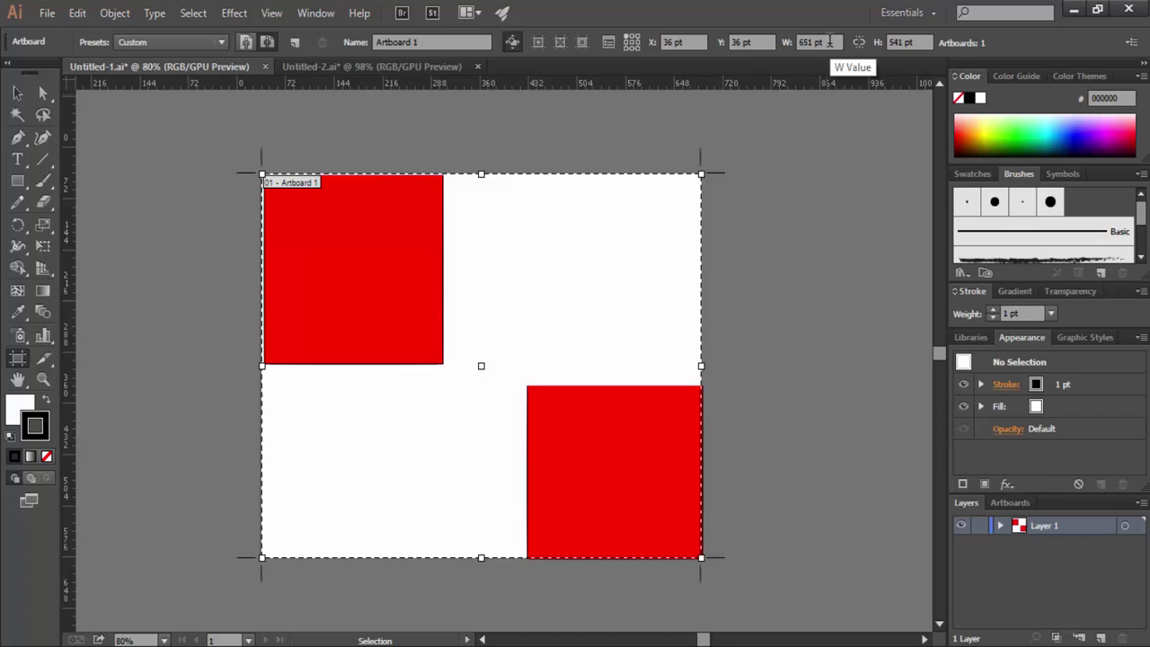
Step: Anchor the artboard at its top-left reference point and set its width to 851 pt
{"action": "left_click", "coordinate": [632, 44]}
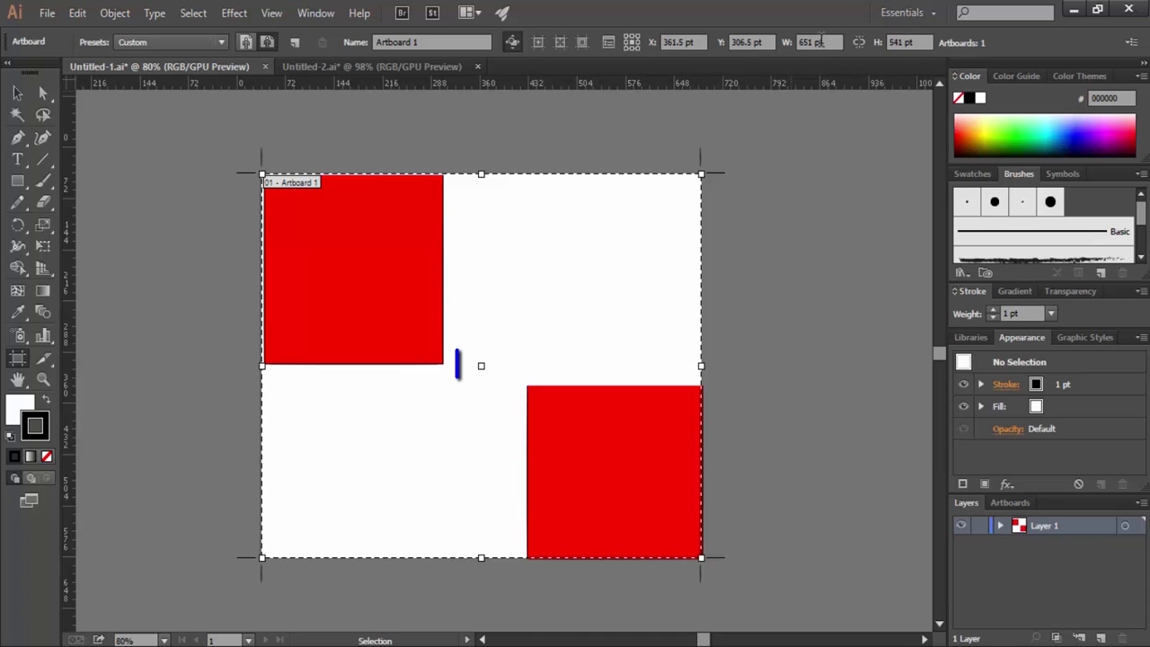
{"action": "type", "text": "-2"}
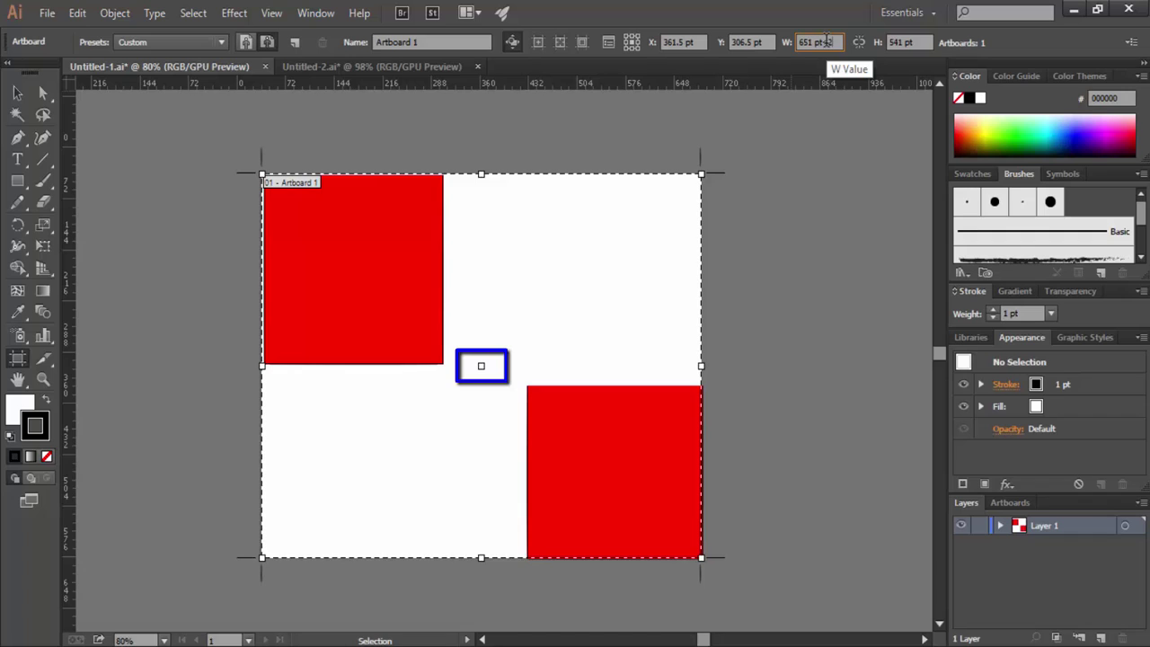
{"action": "type", "text": "00"}
{"action": "key", "text": "Return"}
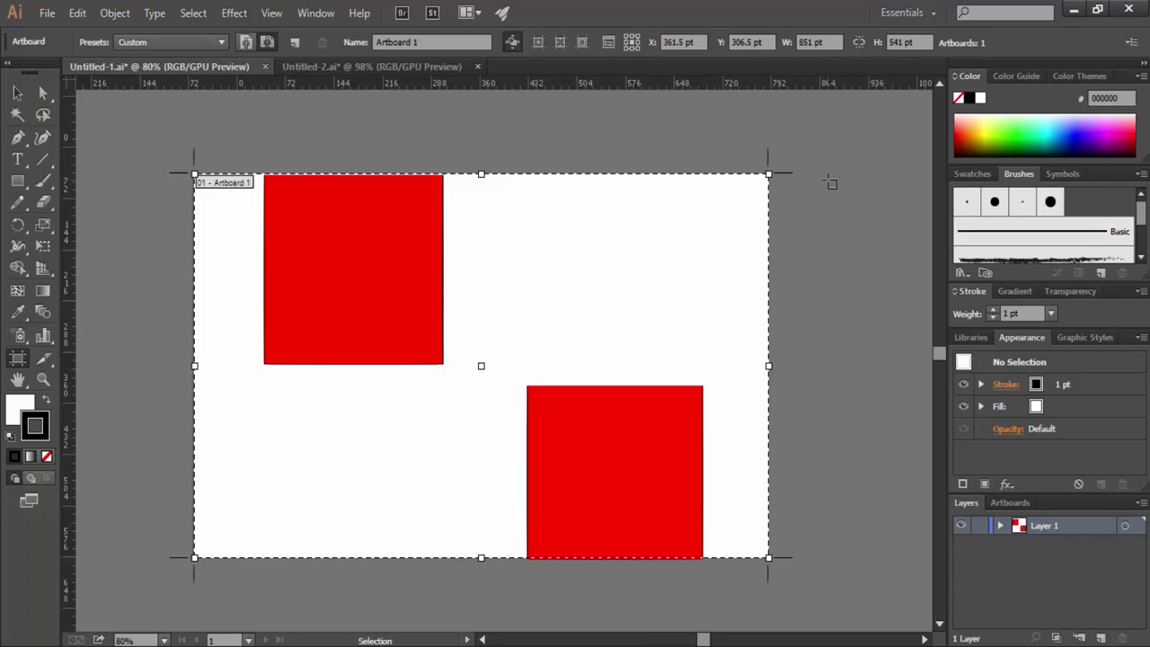
{"action": "left_click", "coordinate": [627, 39]}
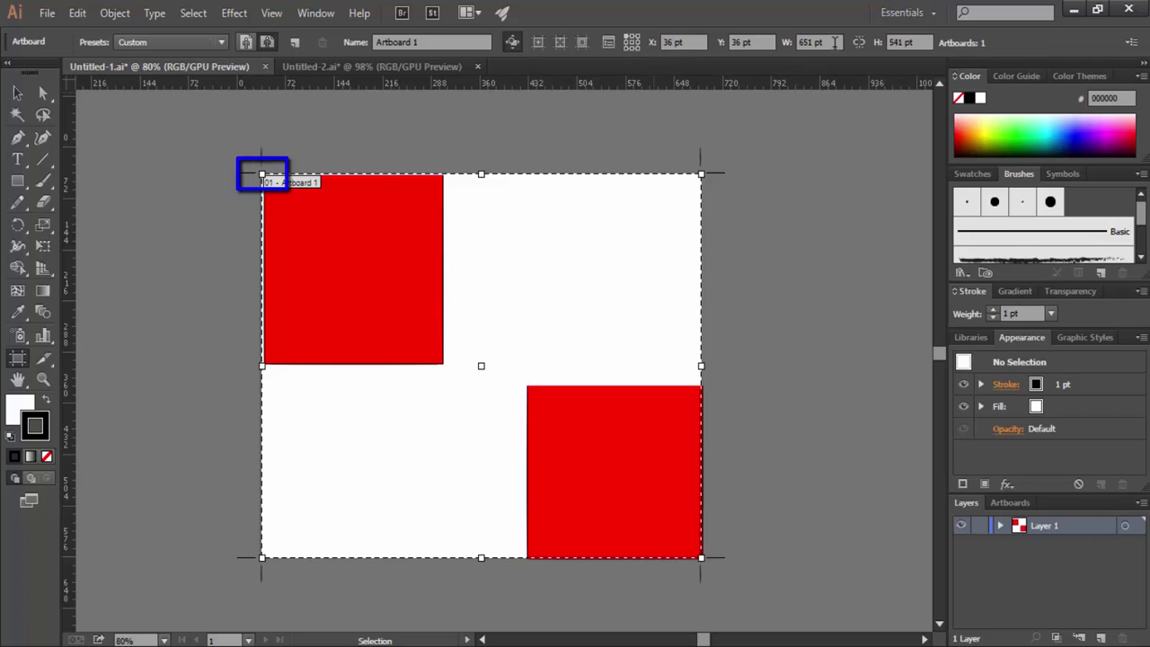
{"action": "left_click", "coordinate": [833, 42]}
{"action": "type", "text": "+200"}
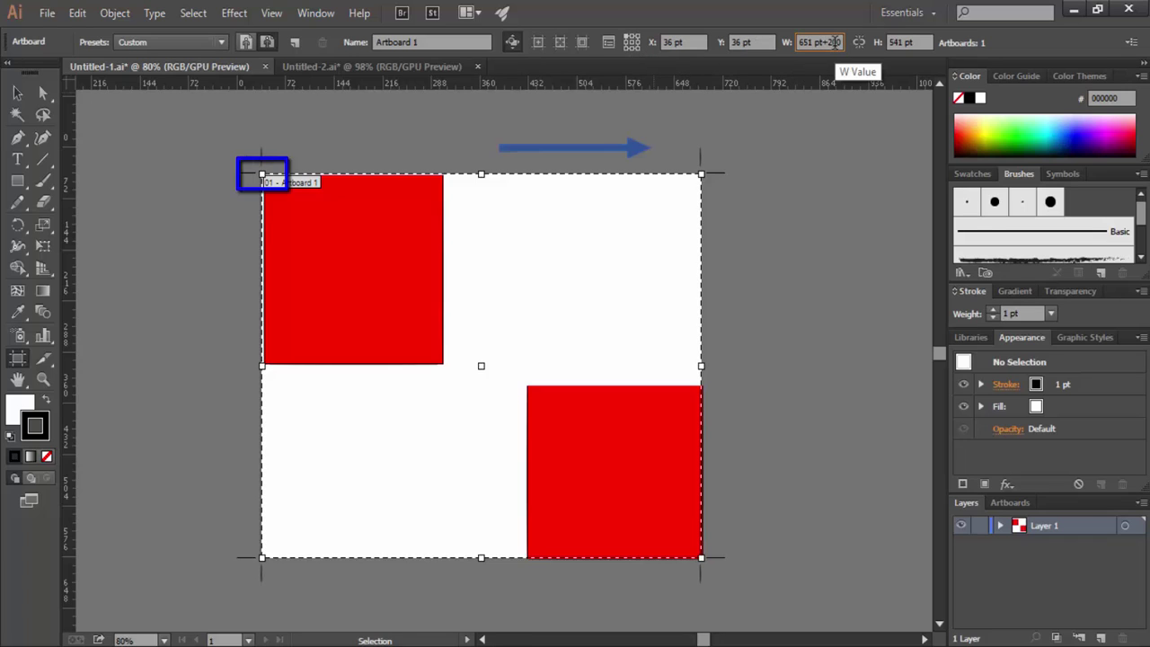
{"action": "type", "text": "851"}
{"action": "key", "text": "Return"}
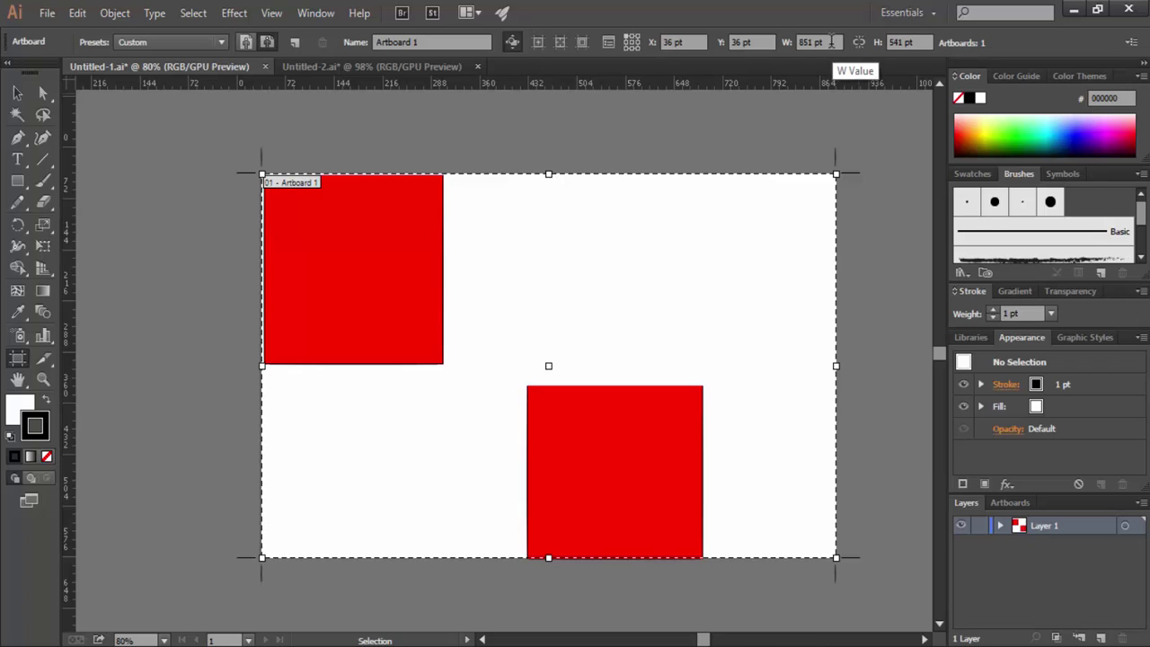
Step: Resize the artboard to 300 × 200 pt, then set width 600 pt with proportions linked
{"action": "triple_click", "coordinate": [832, 41]}
{"action": "type", "text": "3"}
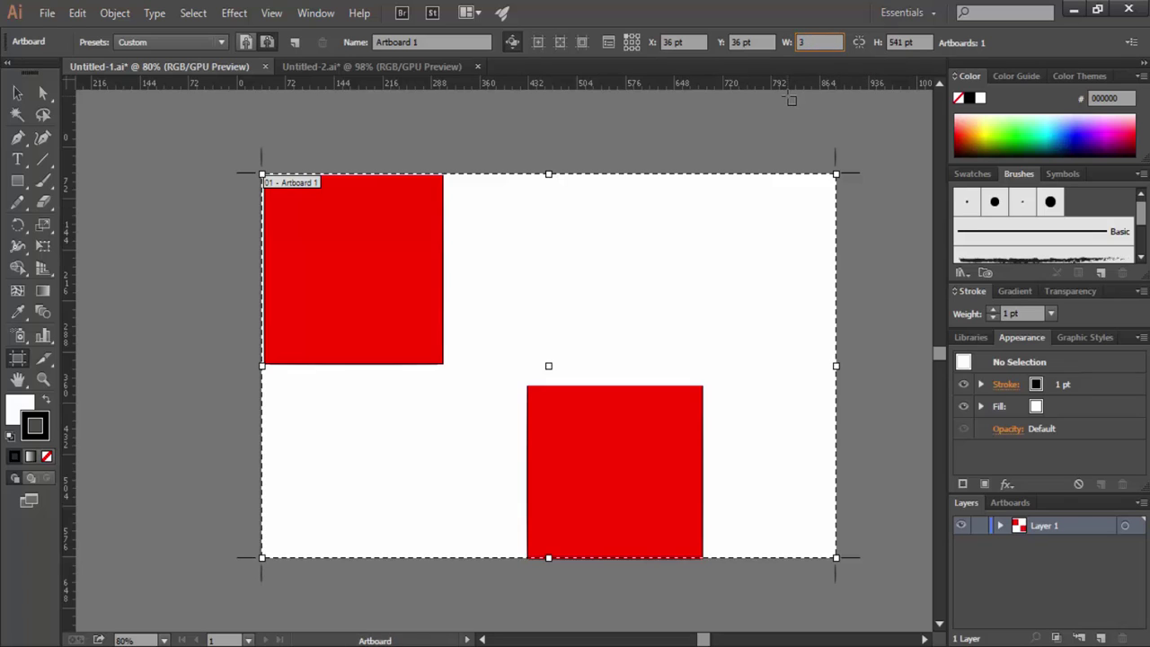
{"action": "type", "text": "00"}
{"action": "triple_click", "coordinate": [919, 41]}
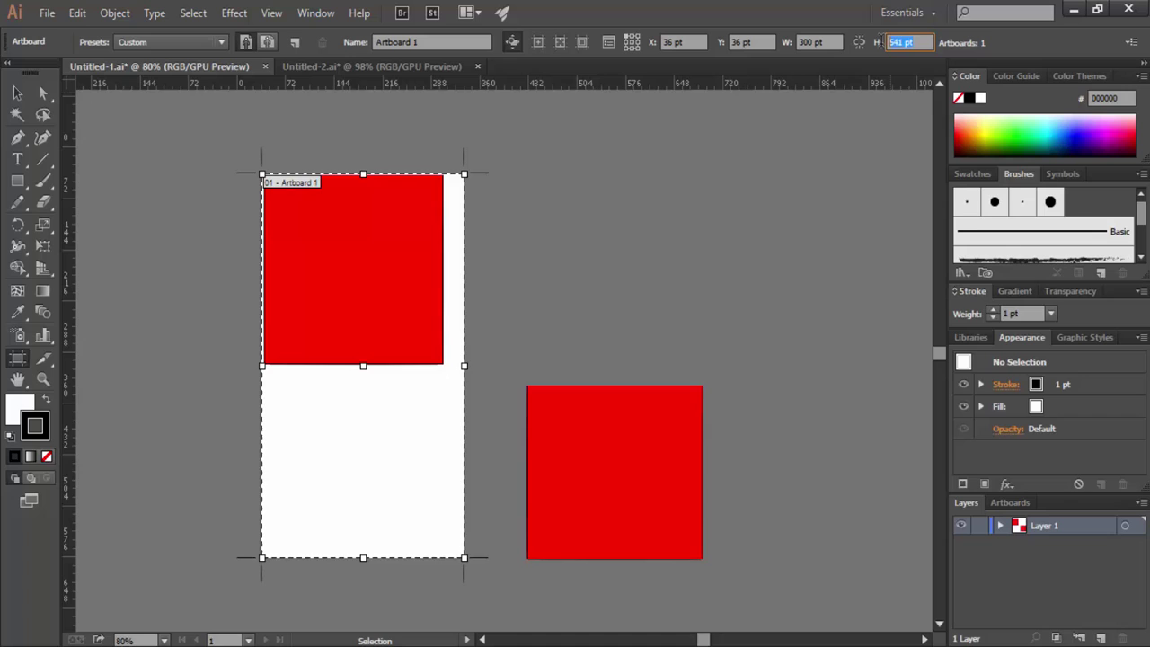
{"action": "type", "text": "200"}
{"action": "key", "text": "Return"}
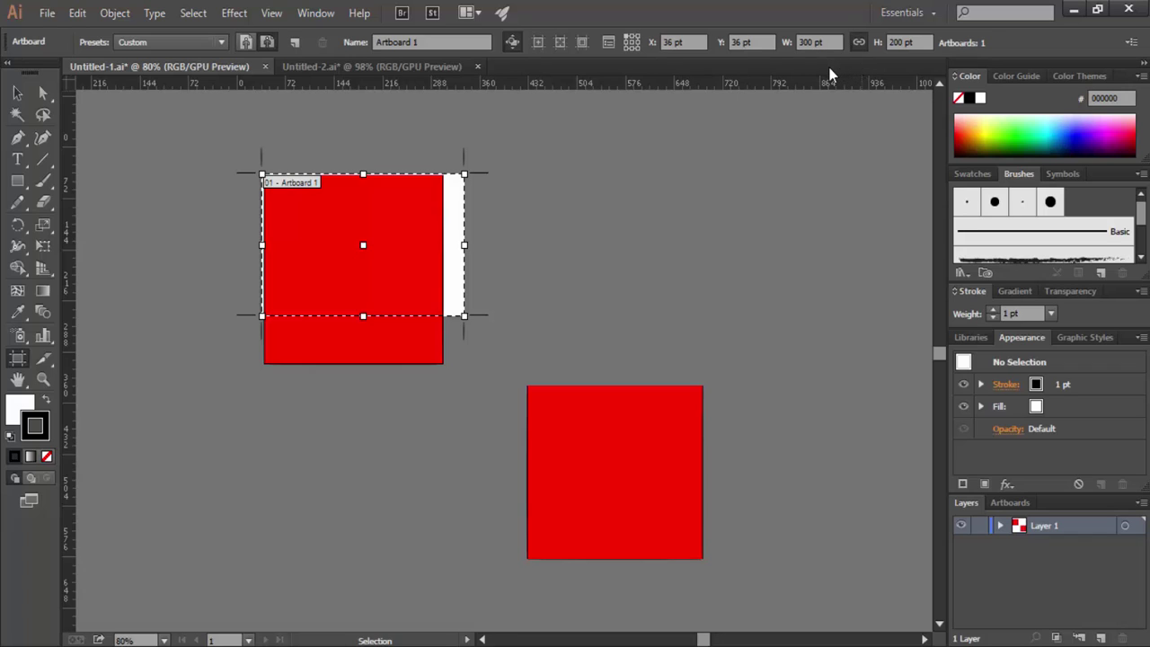
{"action": "left_click", "coordinate": [818, 42]}
{"action": "type", "text": "600"}
{"action": "key", "text": "Return"}
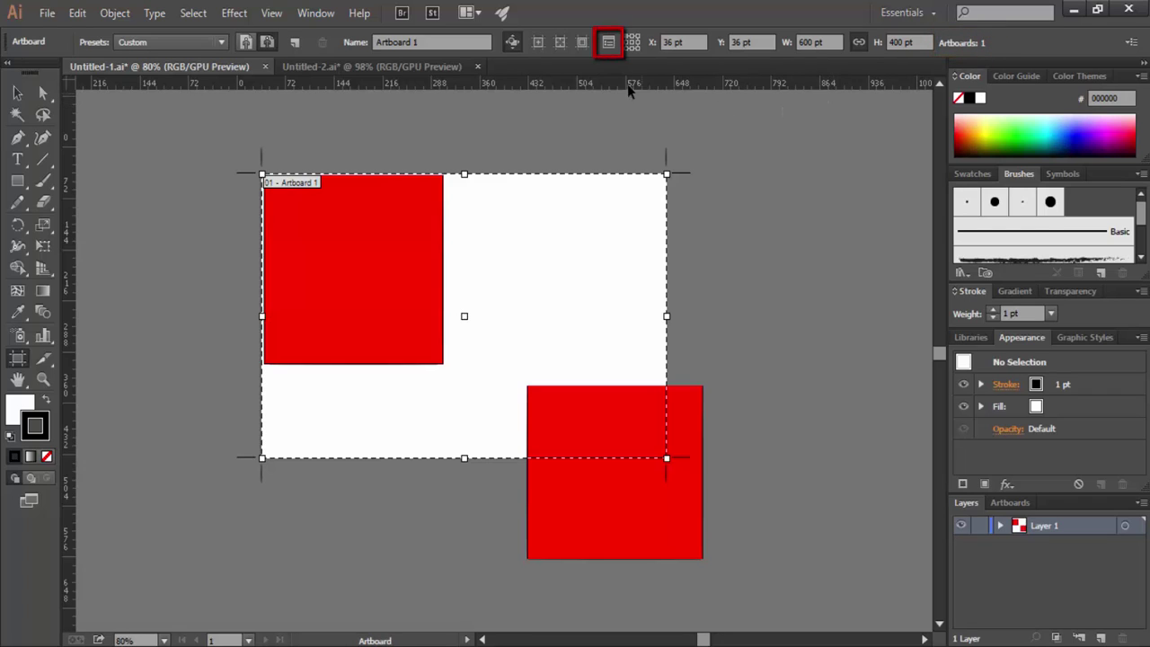
Step: In Artboard Options, toggle Fade region outside Artboard off and back on, then confirm
{"action": "left_click", "coordinate": [607, 45]}
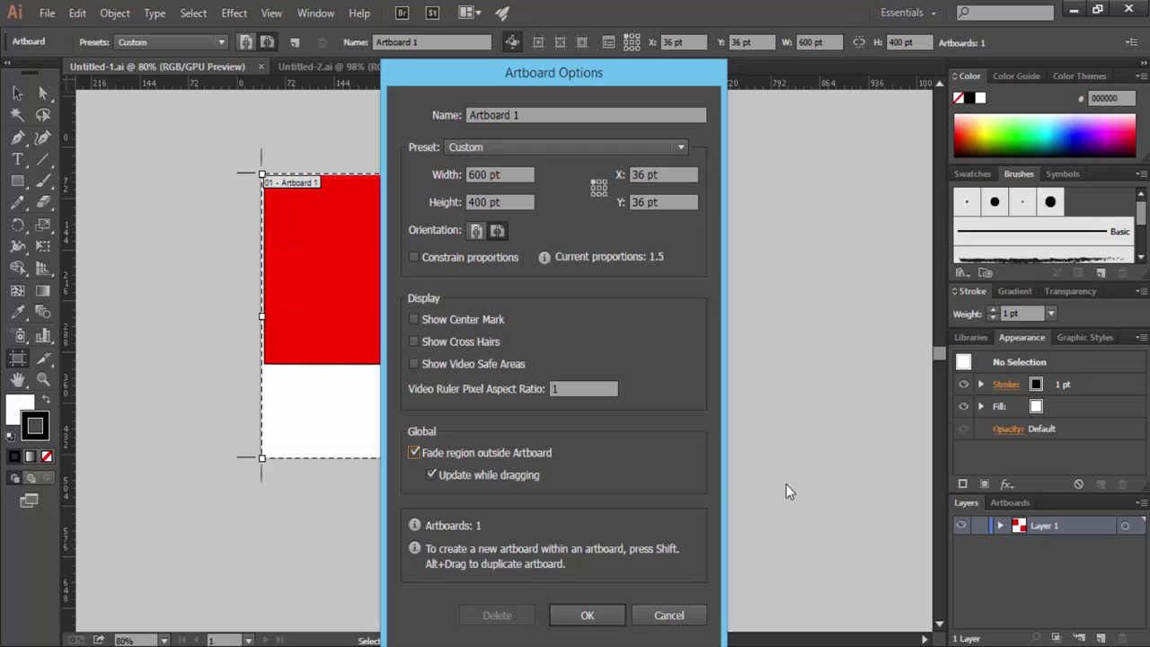
{"action": "left_click", "coordinate": [416, 453]}
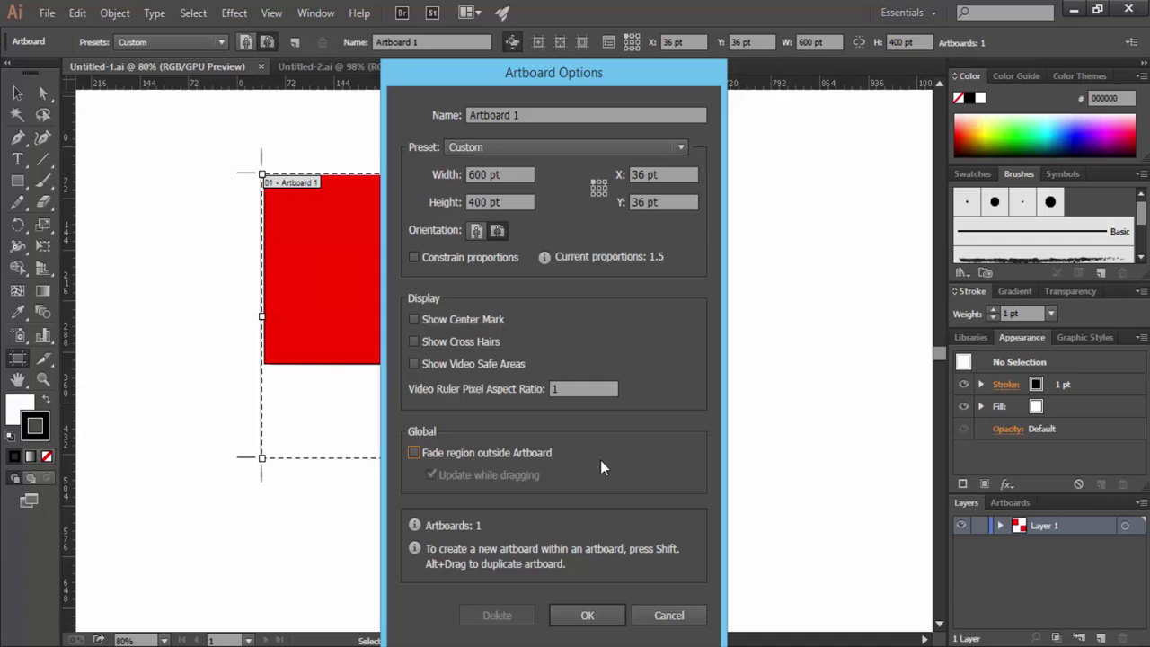
{"action": "left_click", "coordinate": [416, 453]}
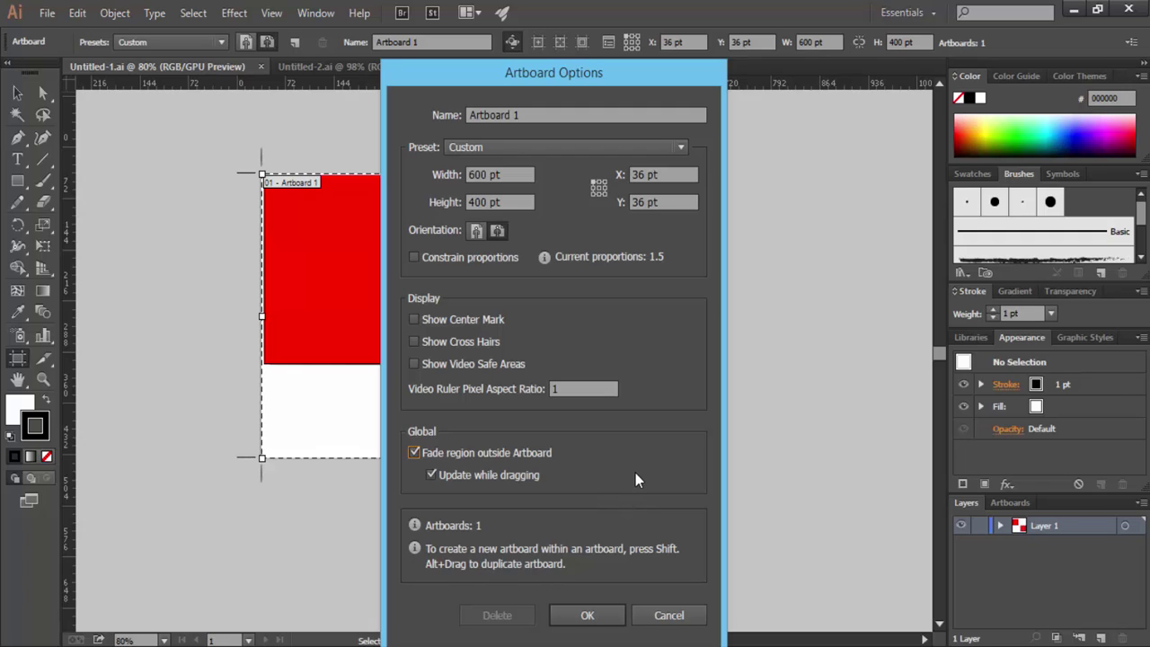
{"action": "left_click", "coordinate": [587, 615]}
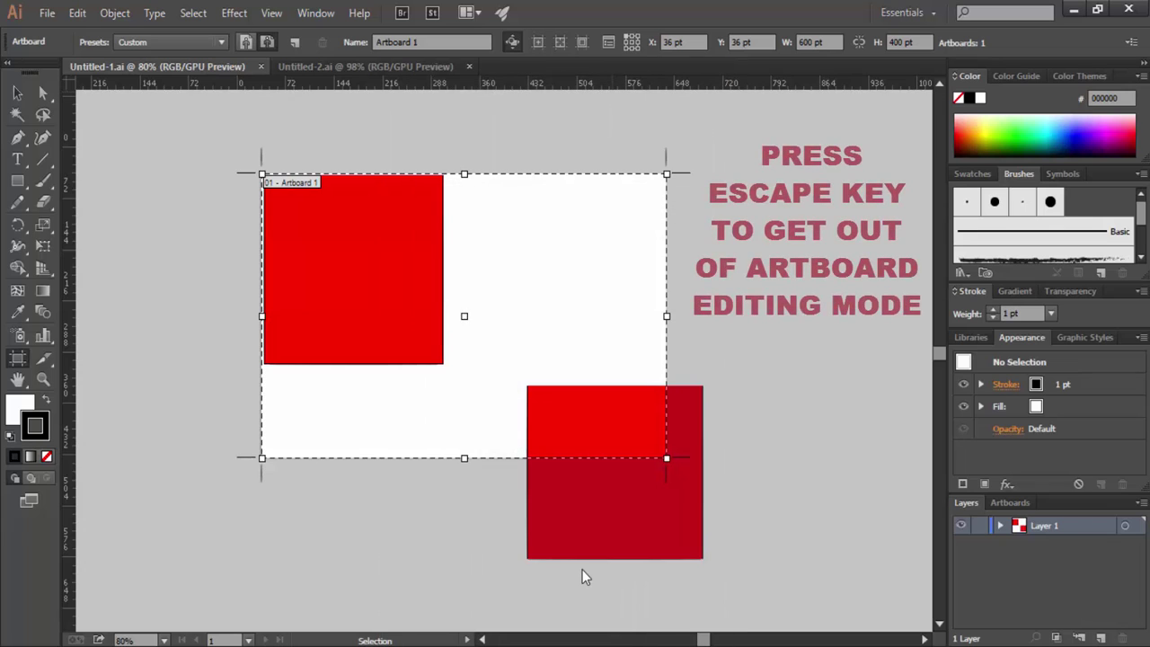
Step: Exit artboard editing, then return with Shift+O and reopen Artboard 1's options
{"action": "key", "text": "Escape"}
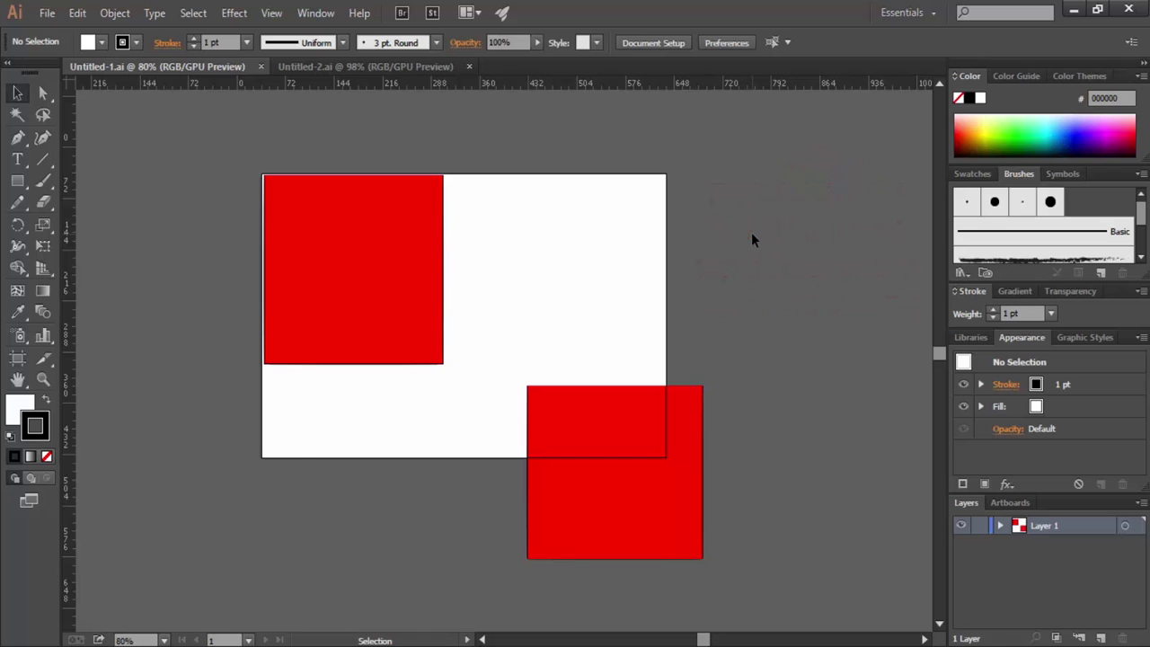
{"action": "key", "text": "shift+o"}
{"action": "key", "text": "Return"}
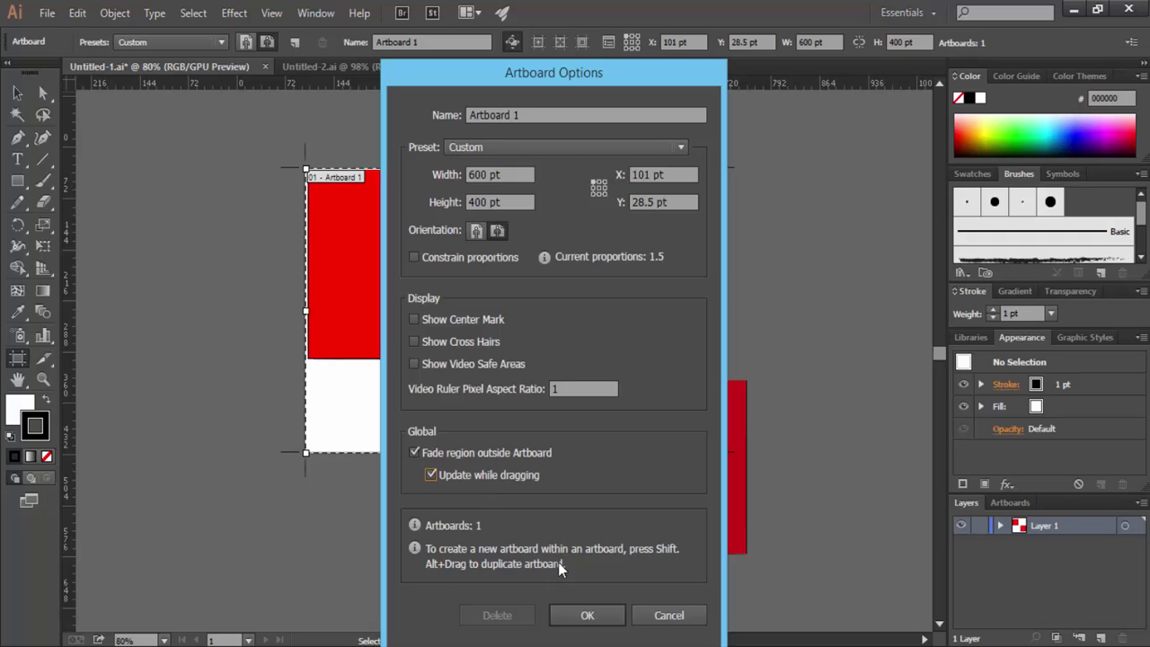
Step: Drag Artboard 1 with its squares left, then back toward the right
{"action": "left_click", "coordinate": [586, 615]}
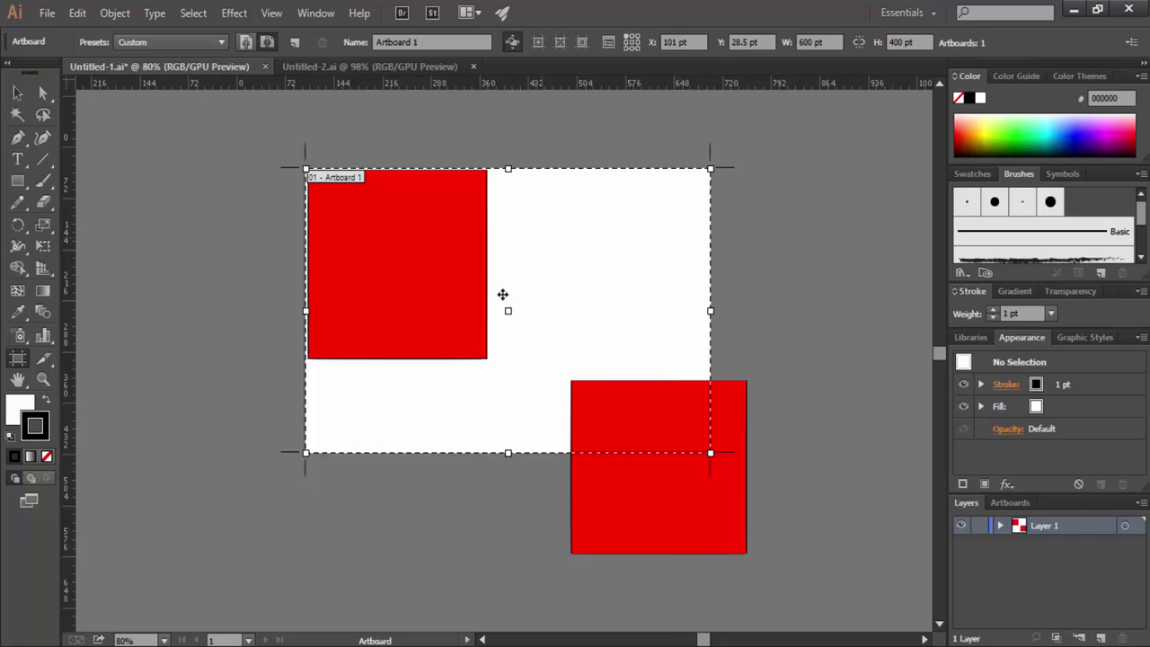
{"action": "mouse_move", "coordinate": [503, 295]}
{"action": "left_mouse_down"}
{"action": "mouse_move", "coordinate": [451, 325]}
{"action": "mouse_move", "coordinate": [403, 333]}
{"action": "mouse_move", "coordinate": [387, 329]}
{"action": "mouse_move", "coordinate": [354, 275]}
{"action": "left_mouse_up"}
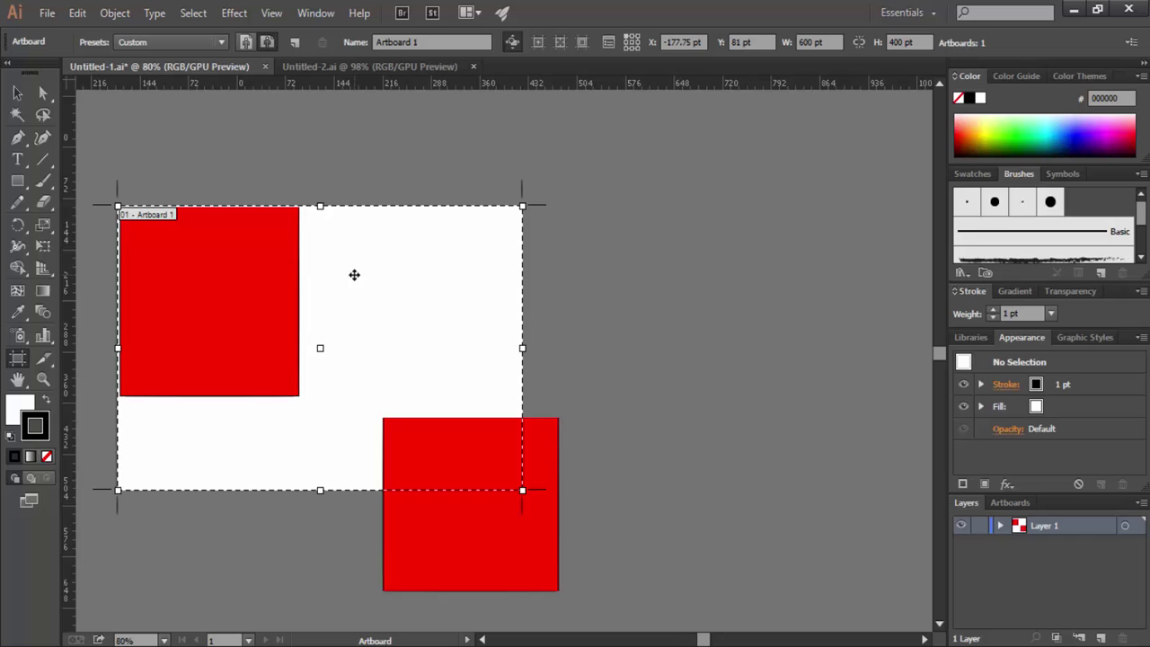
{"action": "mouse_move", "coordinate": [473, 311]}
{"action": "left_mouse_down"}
{"action": "mouse_move", "coordinate": [566, 315]}
{"action": "mouse_move", "coordinate": [647, 277]}
{"action": "left_mouse_up"}
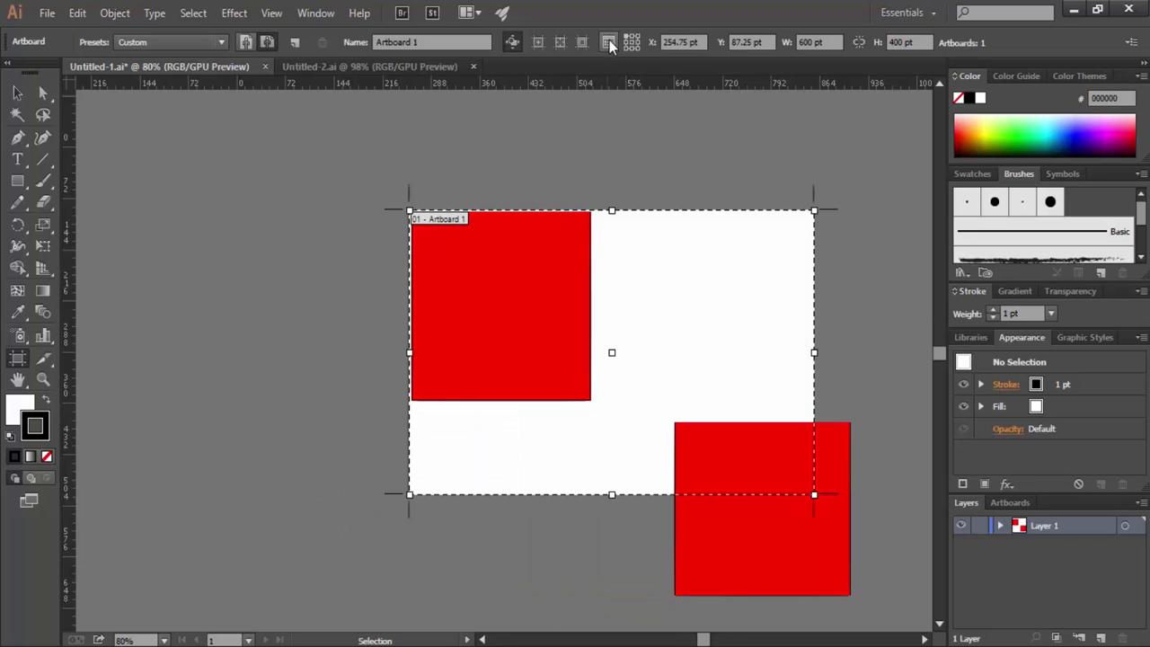
Step: Turn off Update while dragging and move the artboard left, then right and up
{"action": "left_click", "coordinate": [608, 42]}
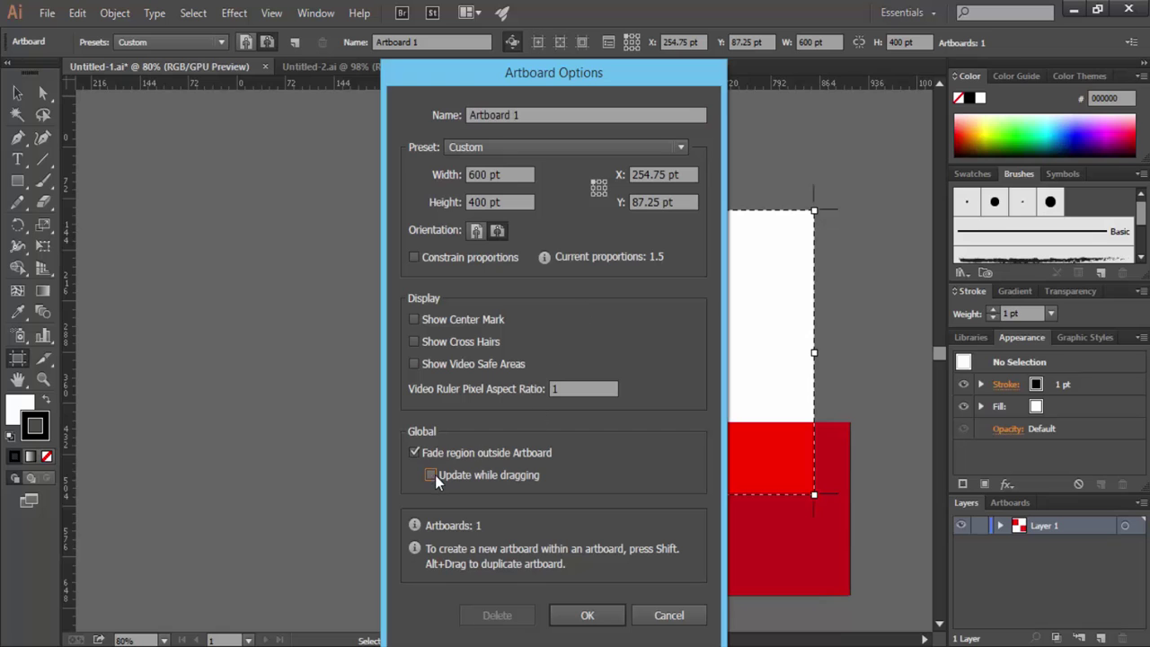
{"action": "left_click", "coordinate": [435, 474]}
{"action": "left_click", "coordinate": [586, 614]}
{"action": "left_click_drag", "start_coordinate": [641, 312], "coordinate": [496, 320]}
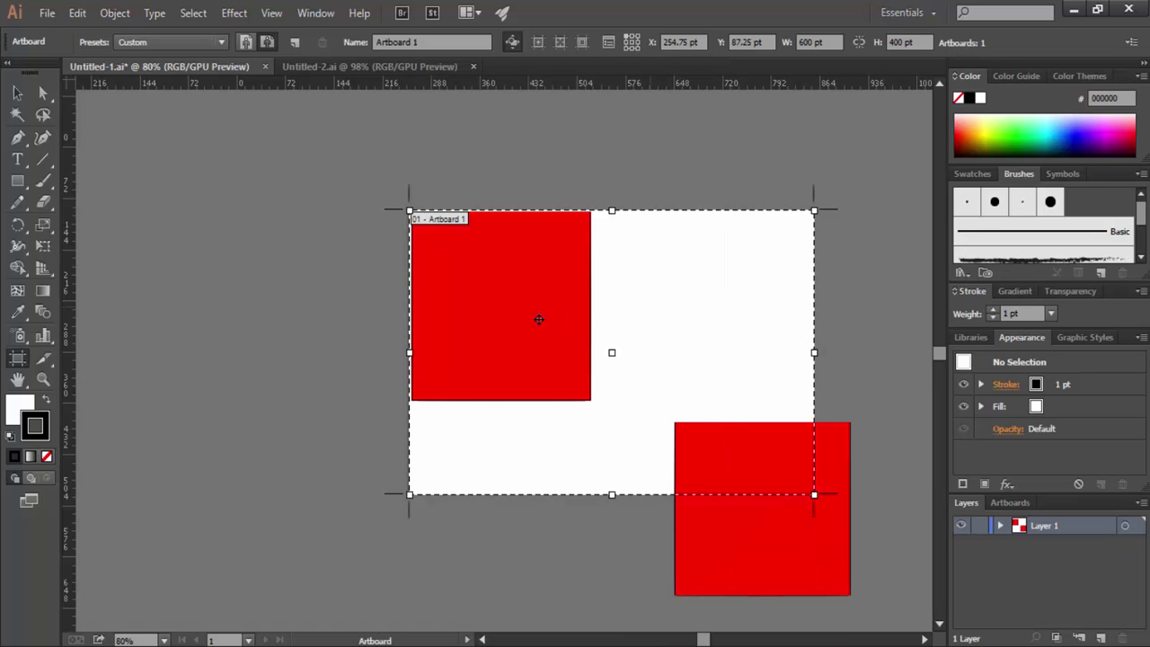
{"action": "mouse_move", "coordinate": [544, 246]}
{"action": "left_mouse_down"}
{"action": "mouse_move", "coordinate": [572, 200]}
{"action": "mouse_move", "coordinate": [659, 352]}
{"action": "mouse_move", "coordinate": [584, 283]}
{"action": "left_mouse_up"}
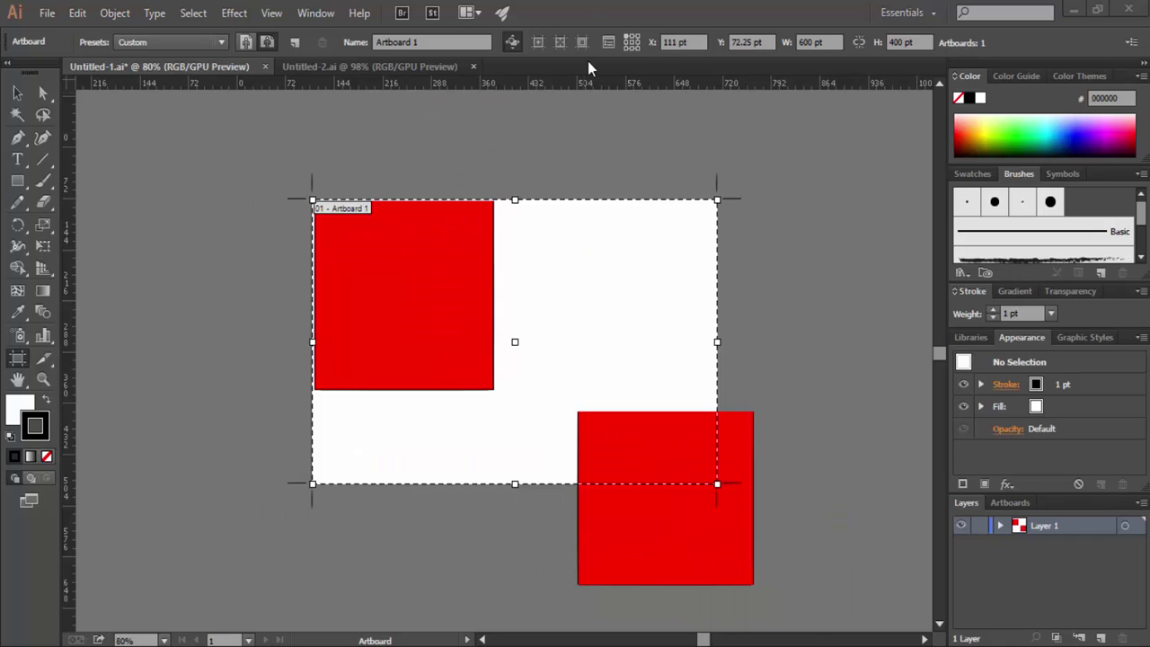
Step: Re-enable Update while dragging in Artboard 1's options
{"action": "left_click", "coordinate": [608, 43]}
{"action": "left_click", "coordinate": [455, 474]}
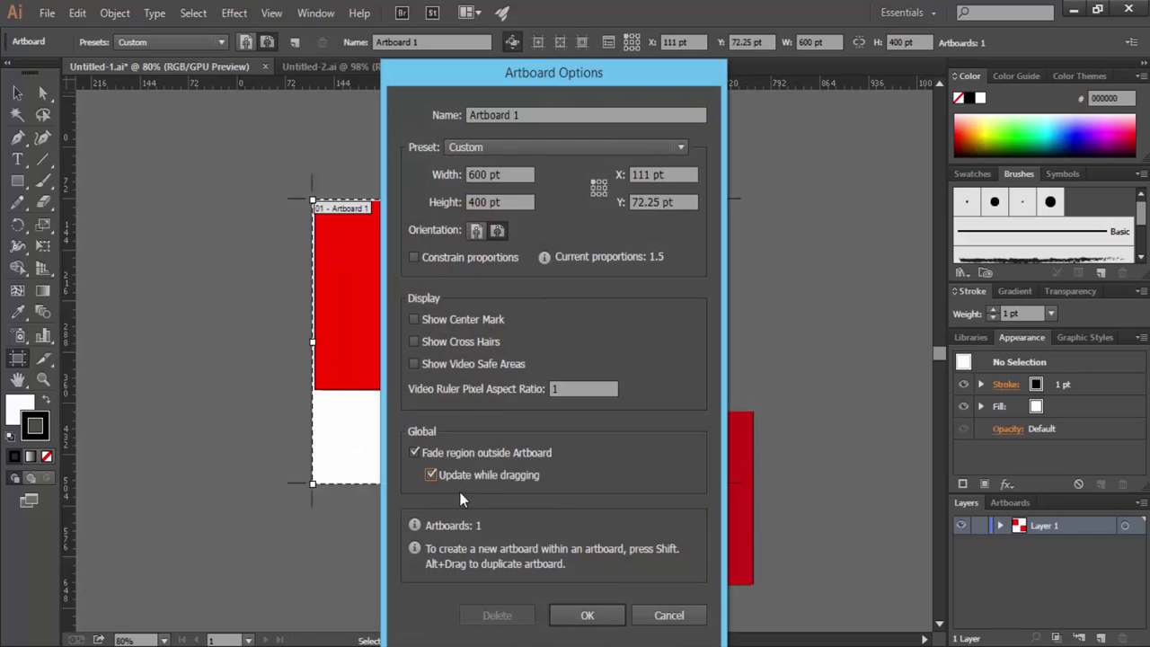
{"action": "left_click", "coordinate": [588, 616]}
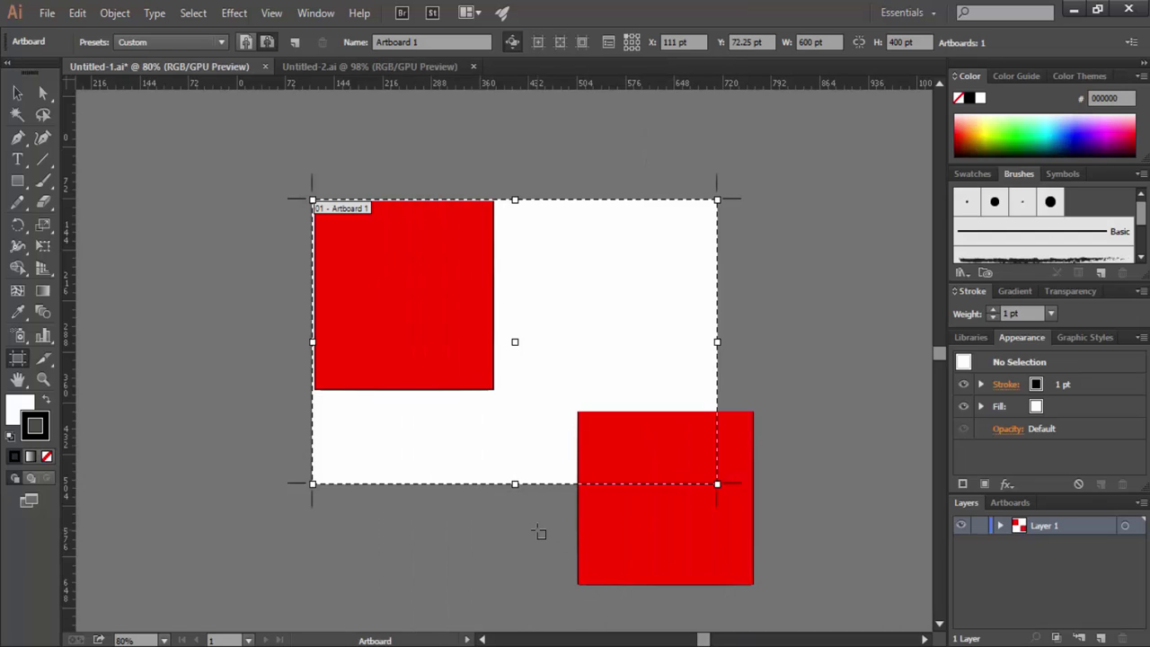
Step: Exit artboard editing mode with Esc, leaving the 600 × 400 pt artboard unchanged
{"action": "key", "text": "Escape"}
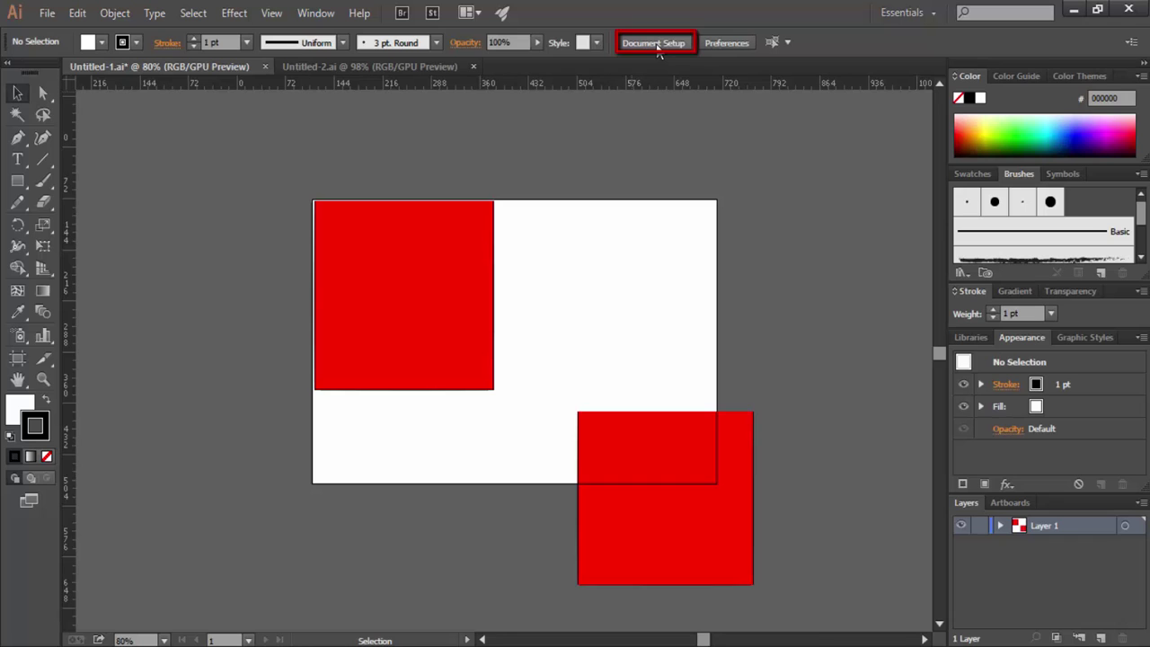
{"action": "left_click", "coordinate": [655, 43]}
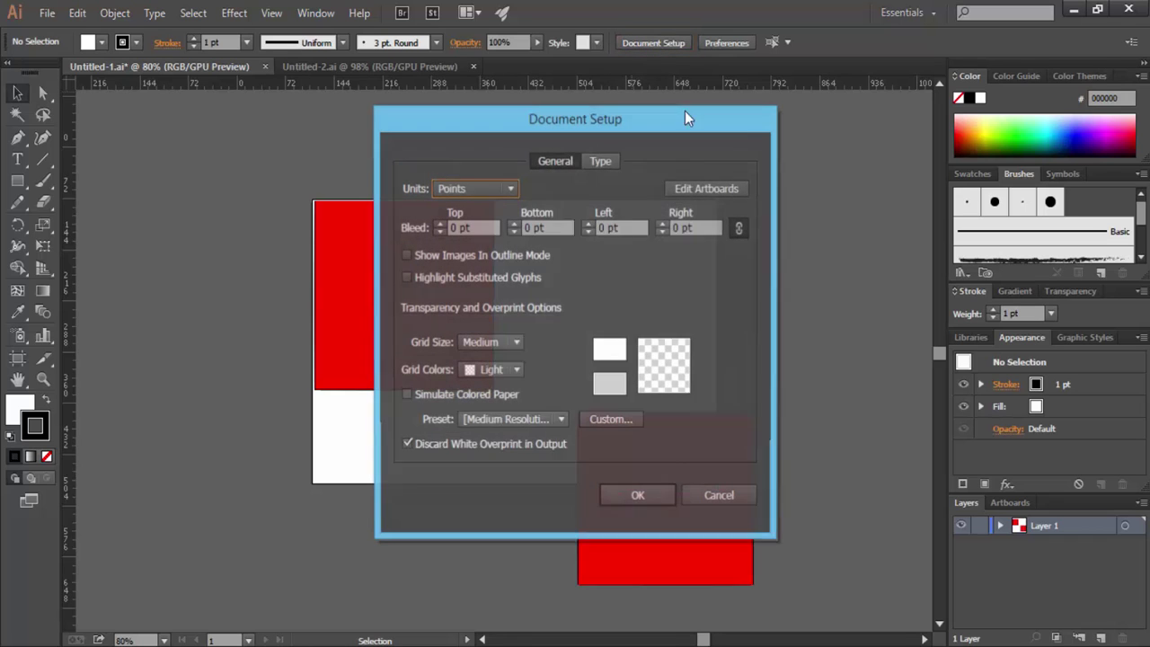
{"action": "left_click", "coordinate": [723, 198]}
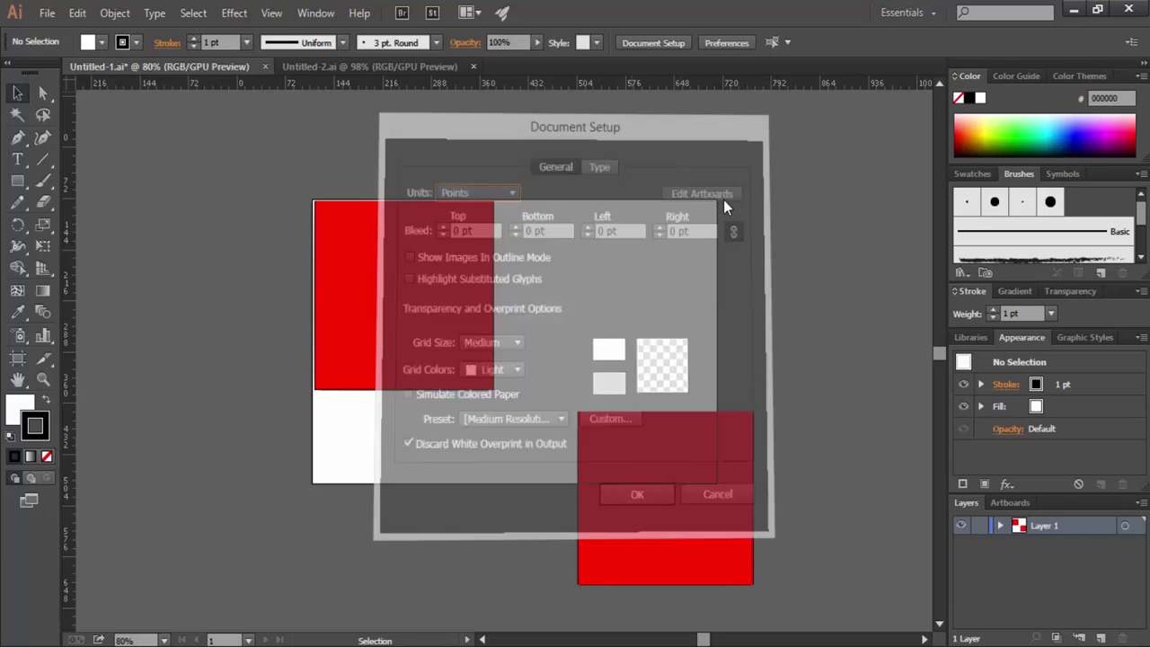